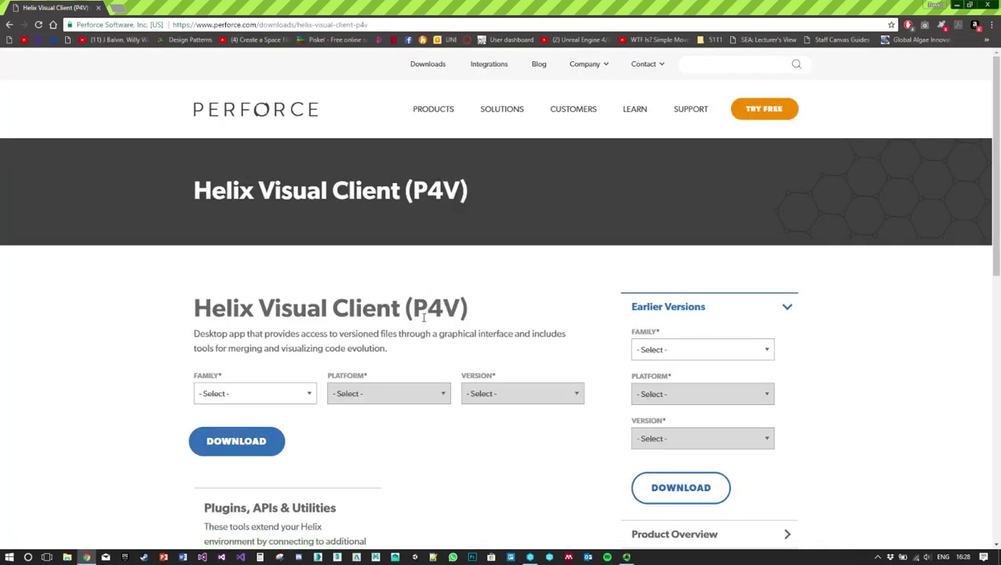
Highlight P4V in the Helix Visual Client download page heading, close the browser, and switch to P4Admin
left_click_drag(462, 309, 410, 309)
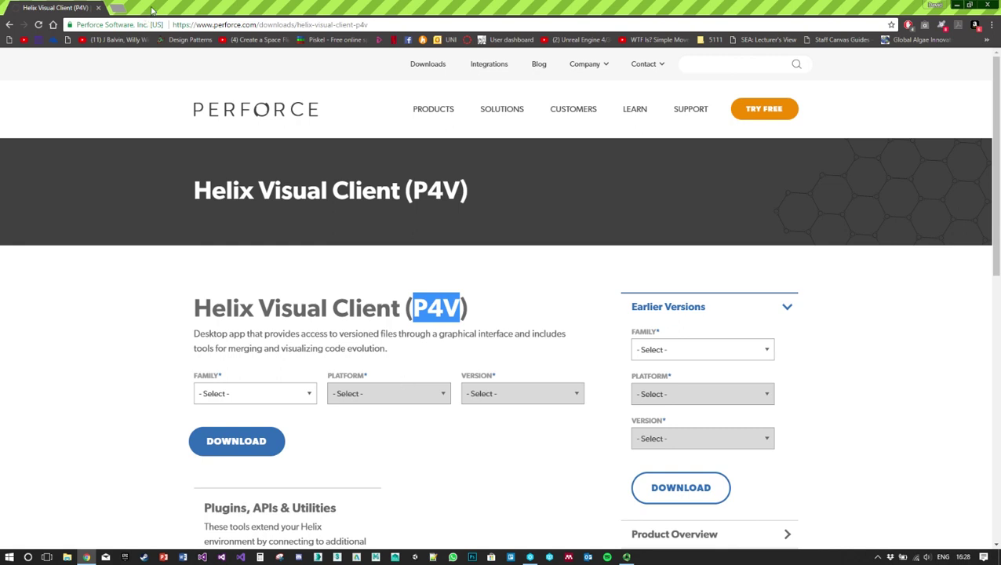
left_click(98, 8)
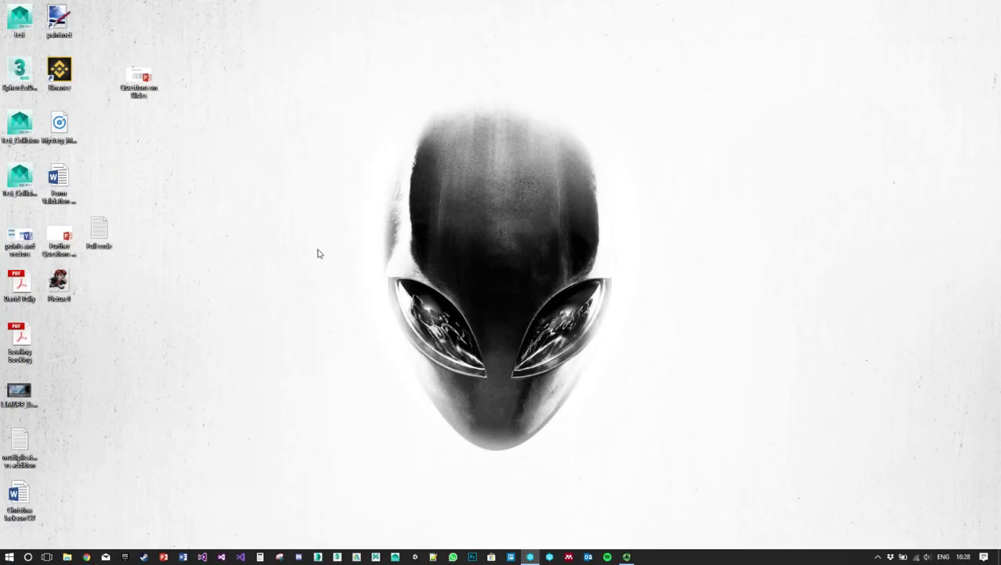
left_click_drag(0, 162, 503, 3)
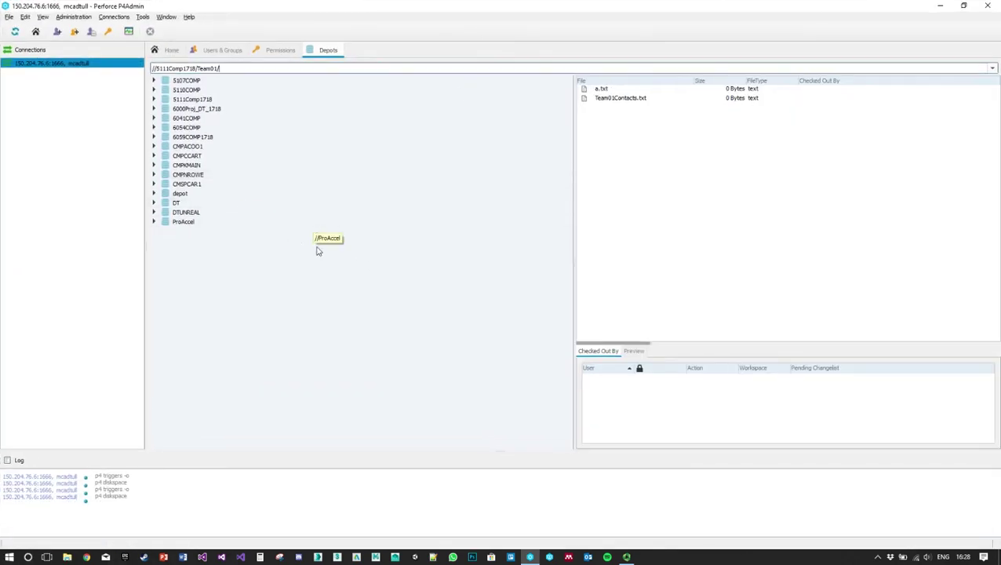
Examine the team folders and the Cohort/Software folder in the 5111Comp1718 depot, then collapse the depot
left_click(154, 100)
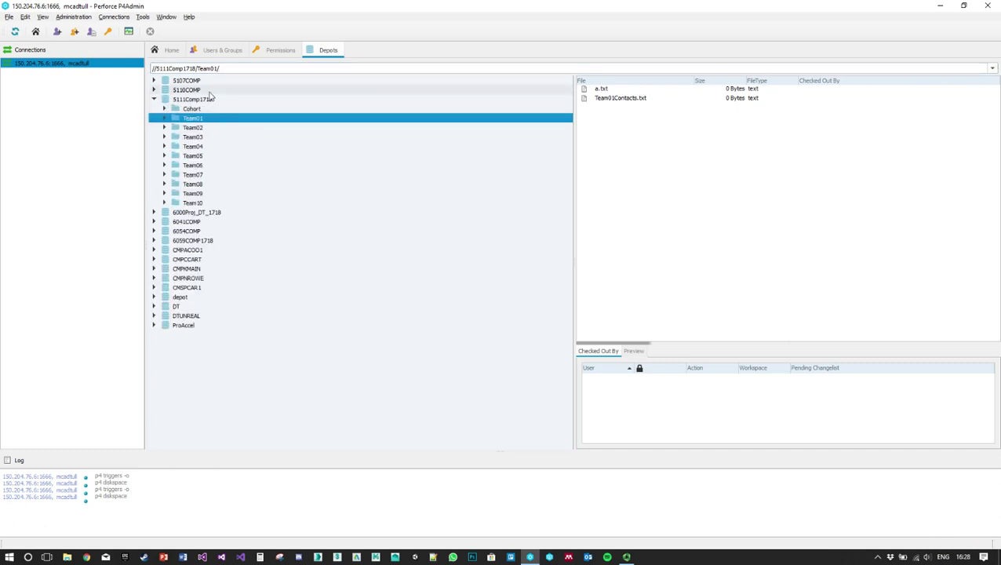
left_click(164, 108)
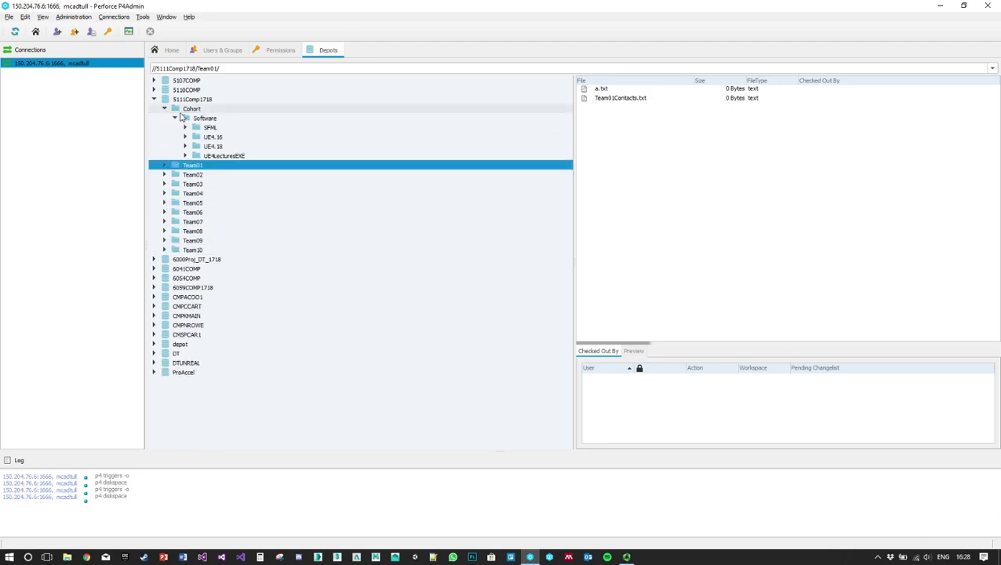
left_click(176, 119)
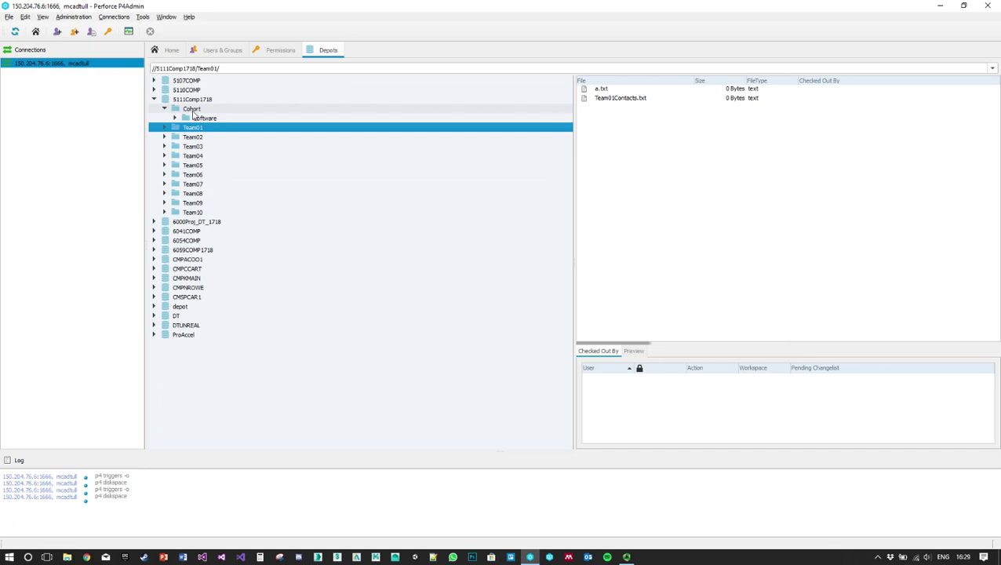
left_click(174, 119)
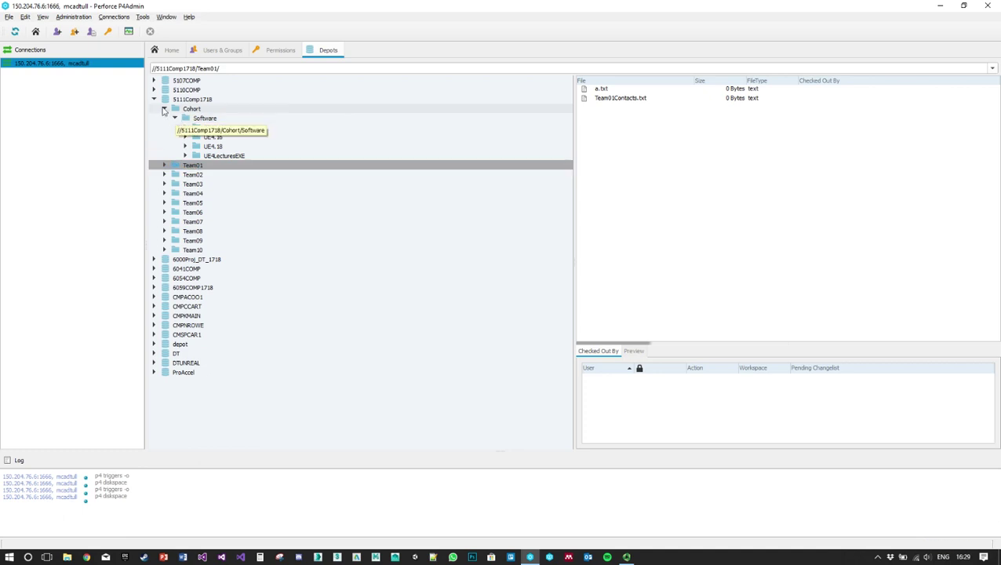
left_click(164, 109)
left_click(154, 99)
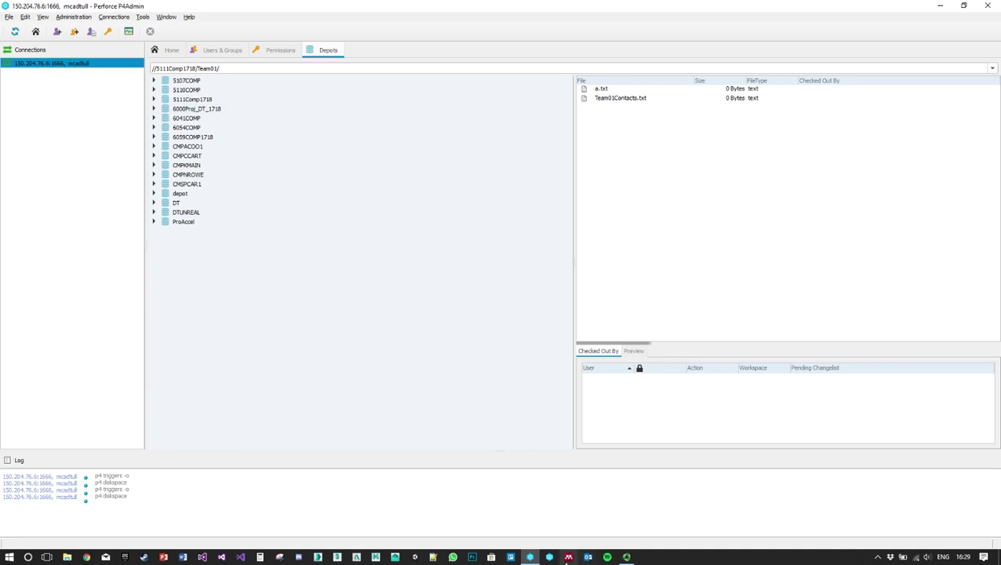
Launch P4V from the system search and minimize the P4Admin window behind its connection dialog
left_click(28, 558)
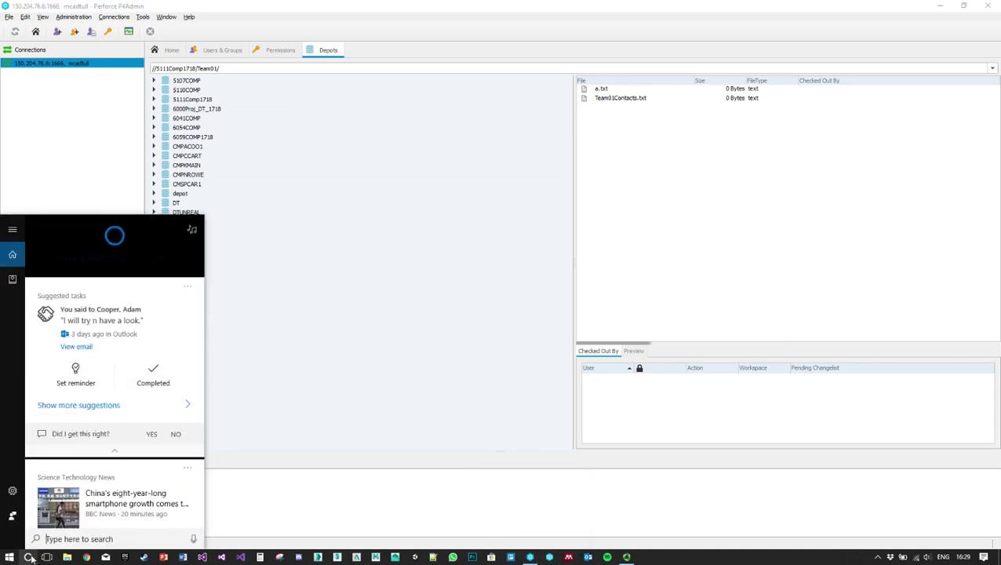
type("p4v")
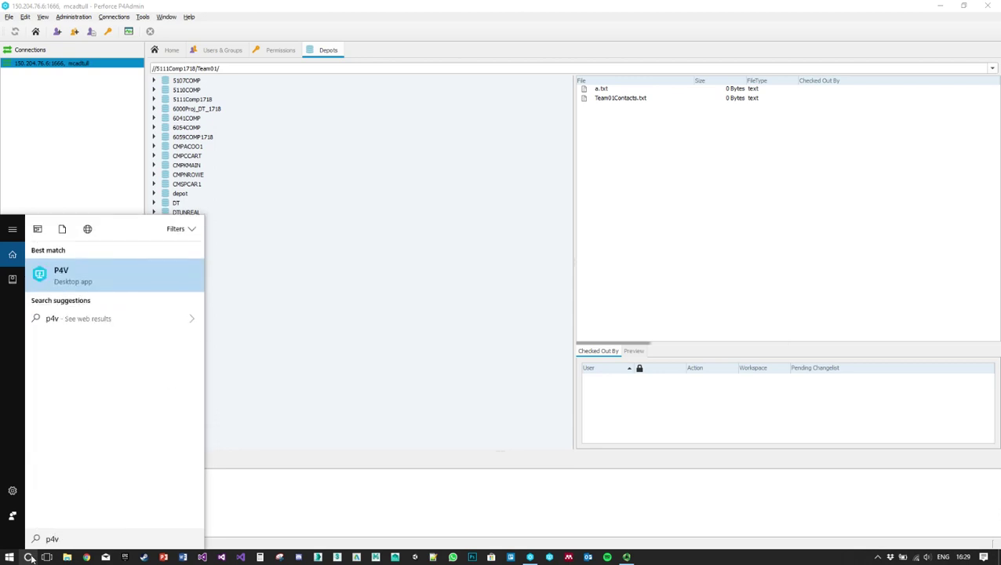
key("Return")
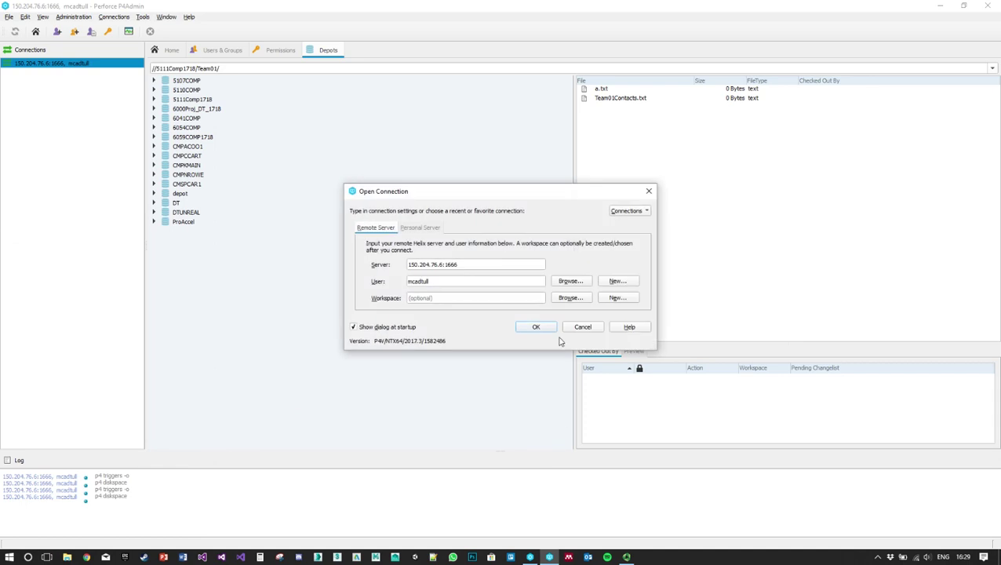
left_click(759, 44)
left_click(940, 5)
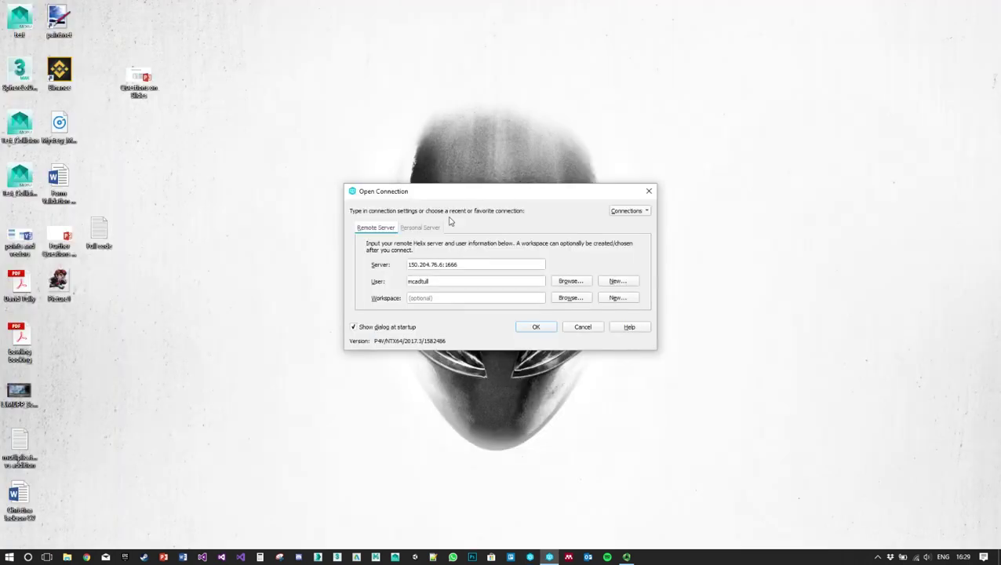
Connect to the remote Helix server with the prefilled server and user, leaving the workspace empty
left_click_drag(442, 201, 439, 171)
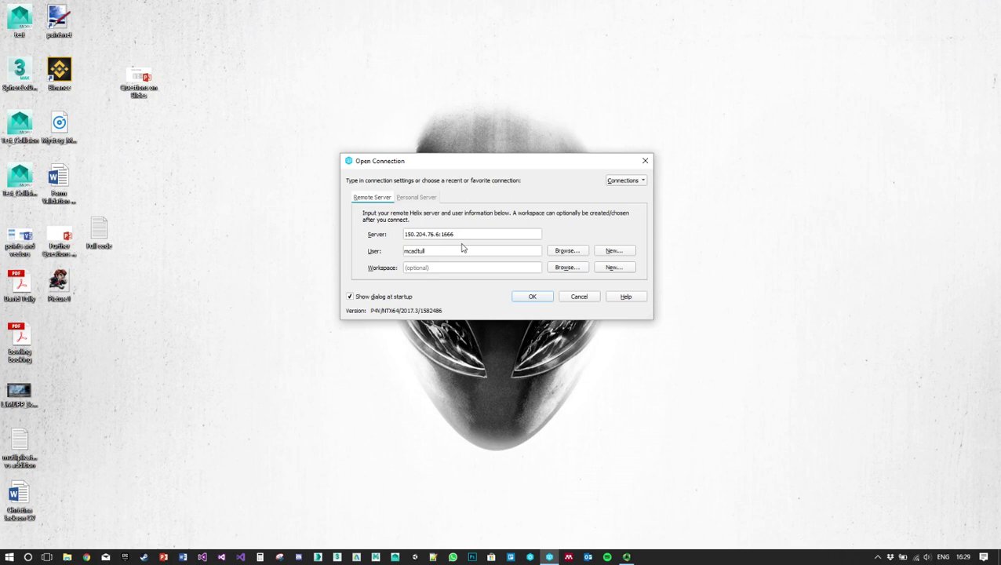
left_click_drag(437, 252, 387, 257)
left_click(487, 257)
left_click(530, 296)
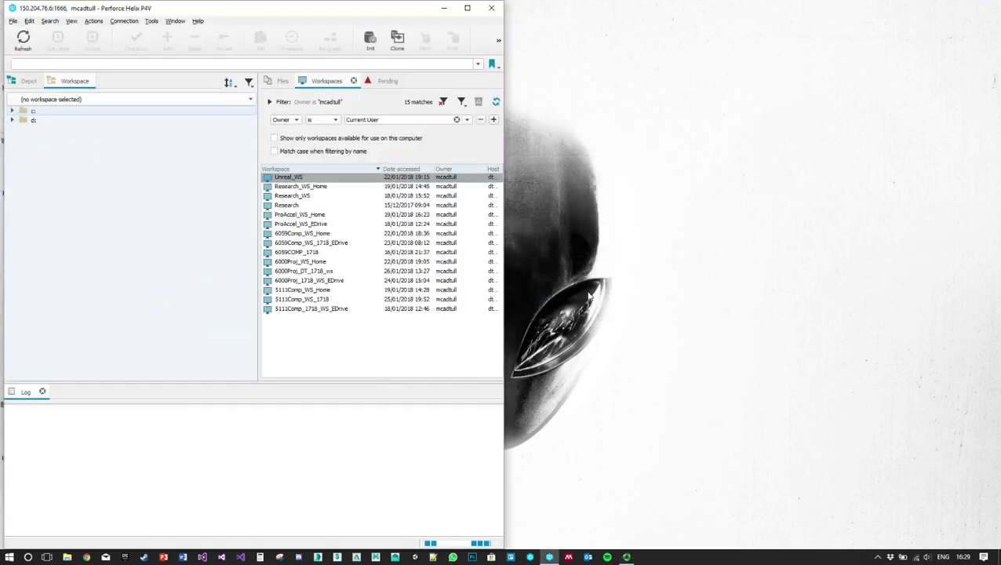
Maximize the P4V window and show the Workspaces view
double_click(302, 13)
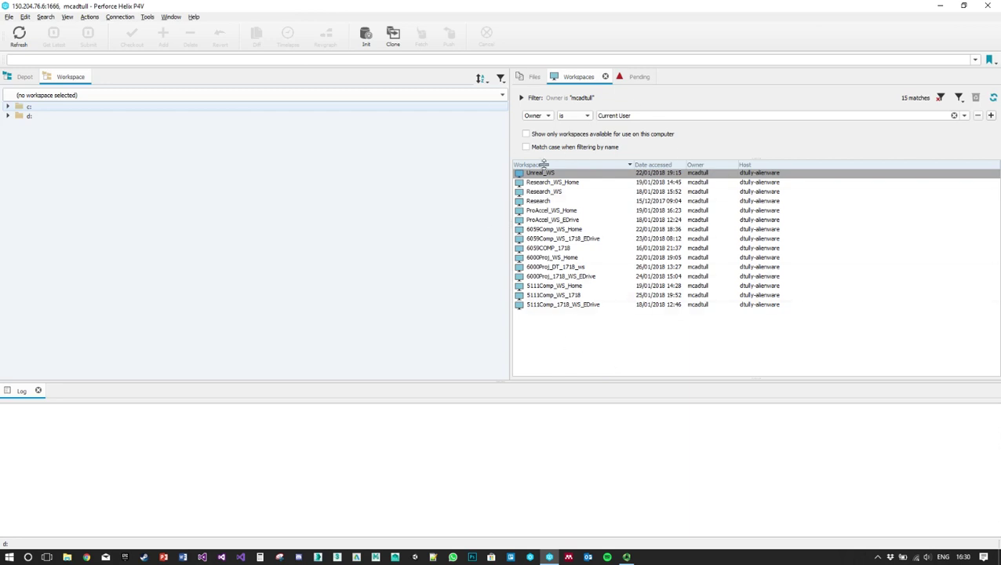
left_click(67, 18)
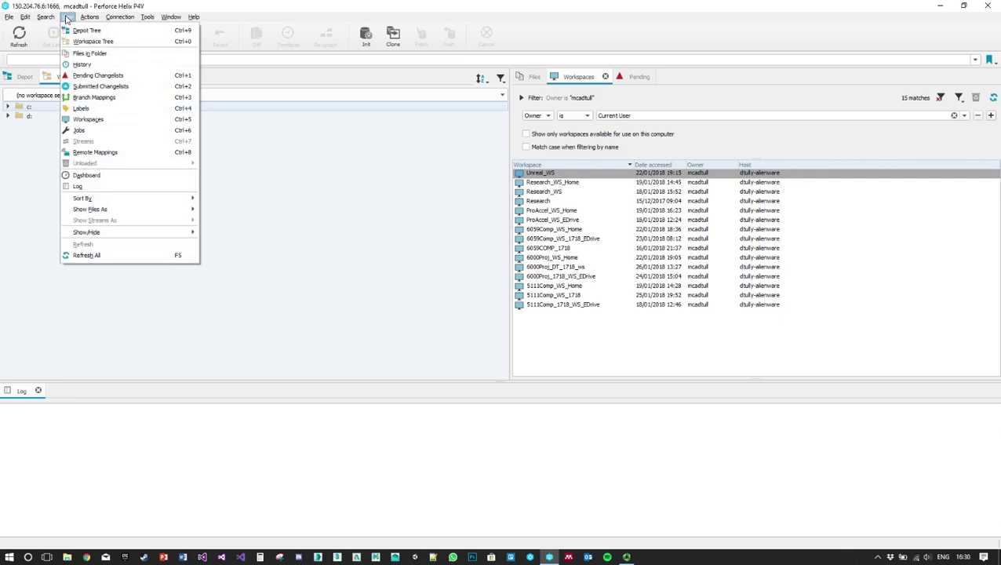
left_click(97, 121)
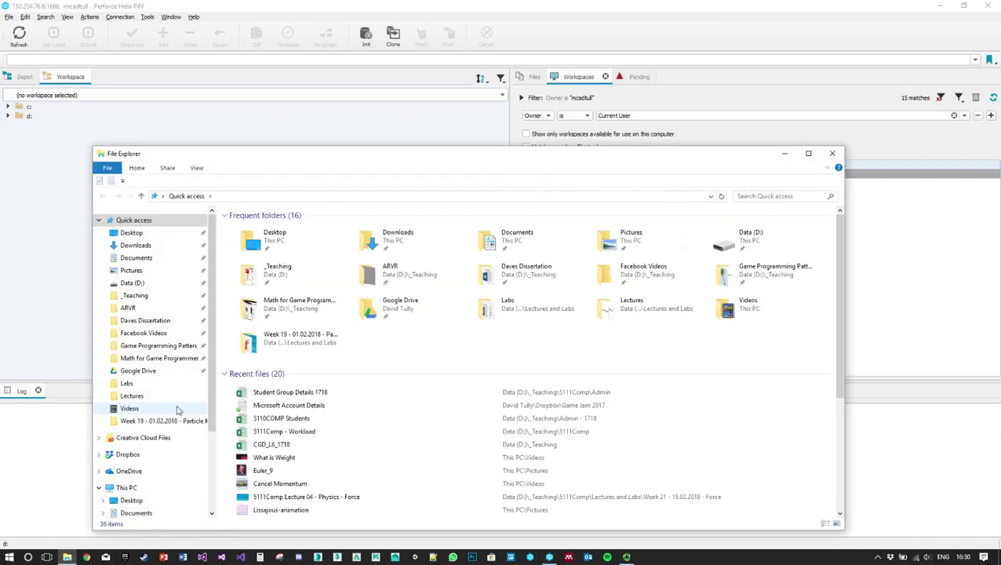
In File Explorer, create a folder named Test_WS inside Documents\Perforce and check its contents
scroll(177, 410, "down", 3)
left_click(156, 394)
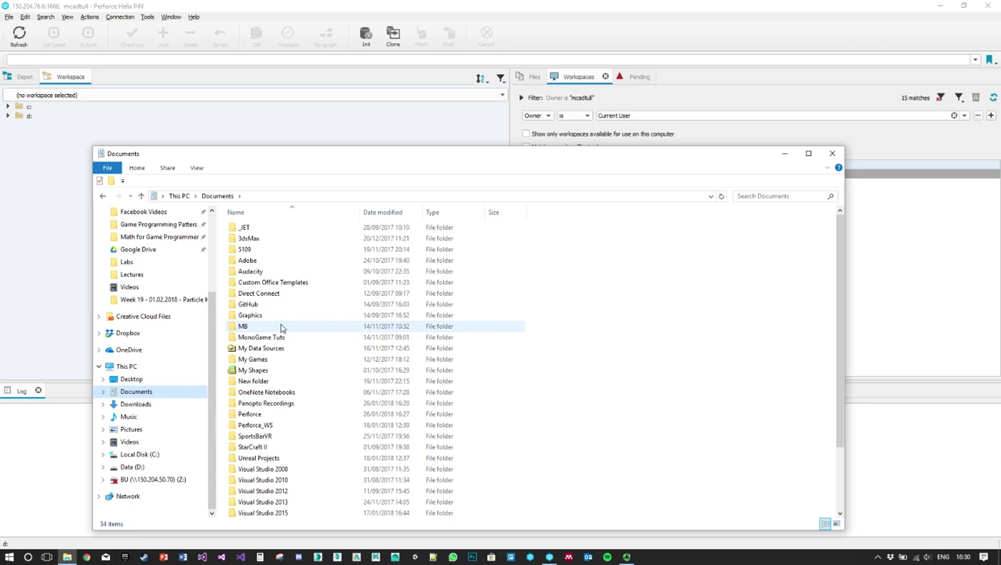
scroll(287, 328, "down", 1)
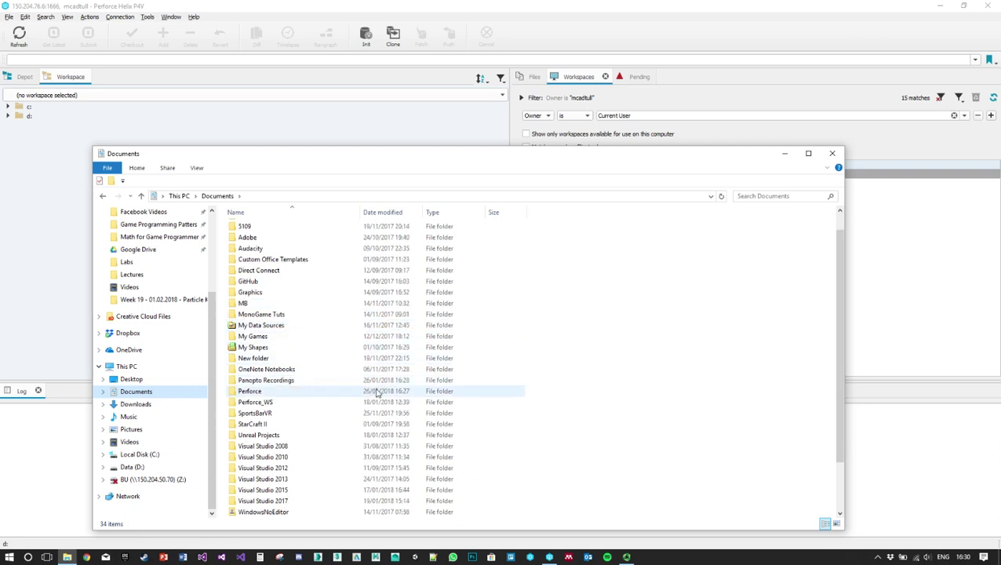
double_click(267, 395)
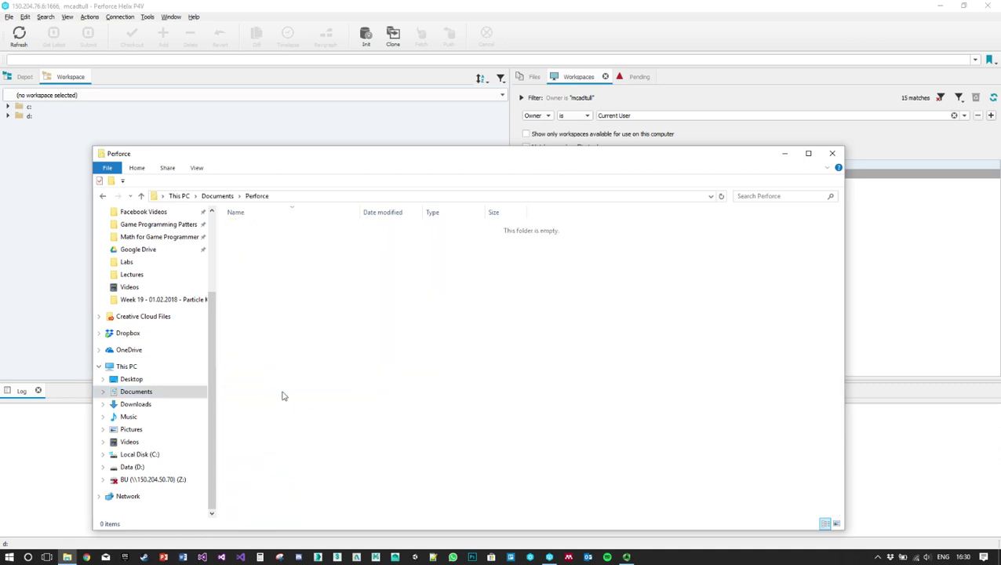
right_click(314, 292)
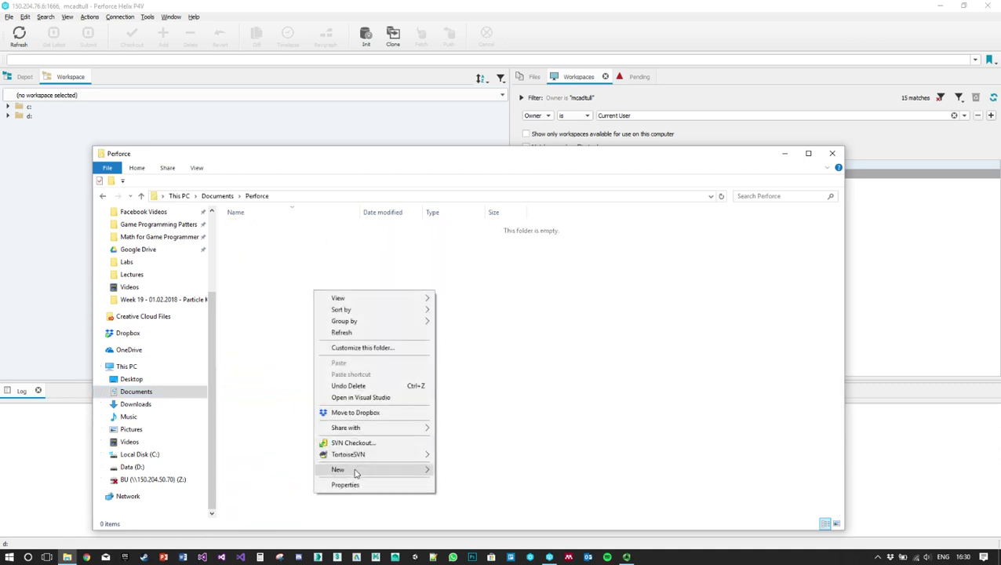
mouse_move(354, 472)
left_click(490, 329)
type("Test_WS")
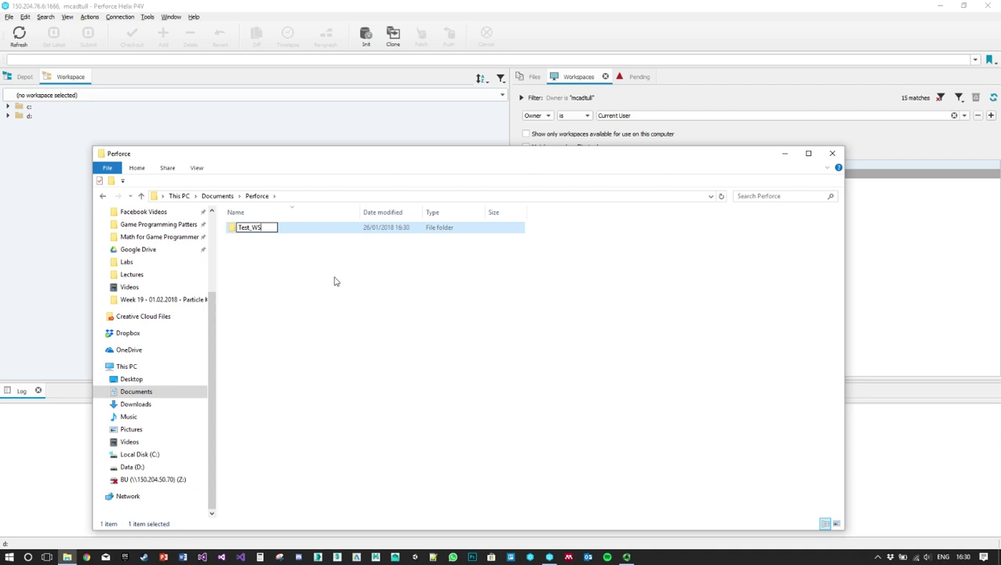
left_click(290, 274)
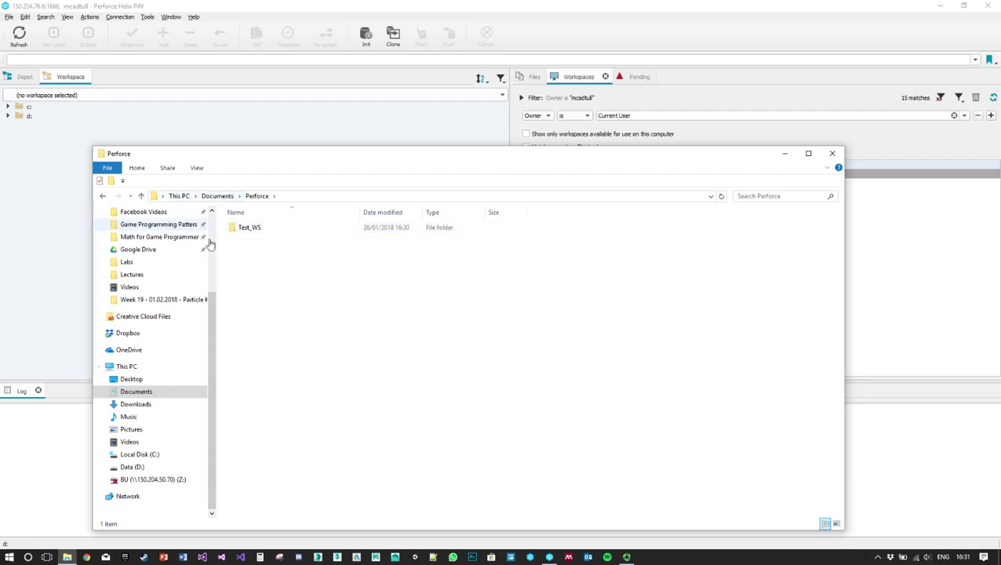
double_click(308, 229)
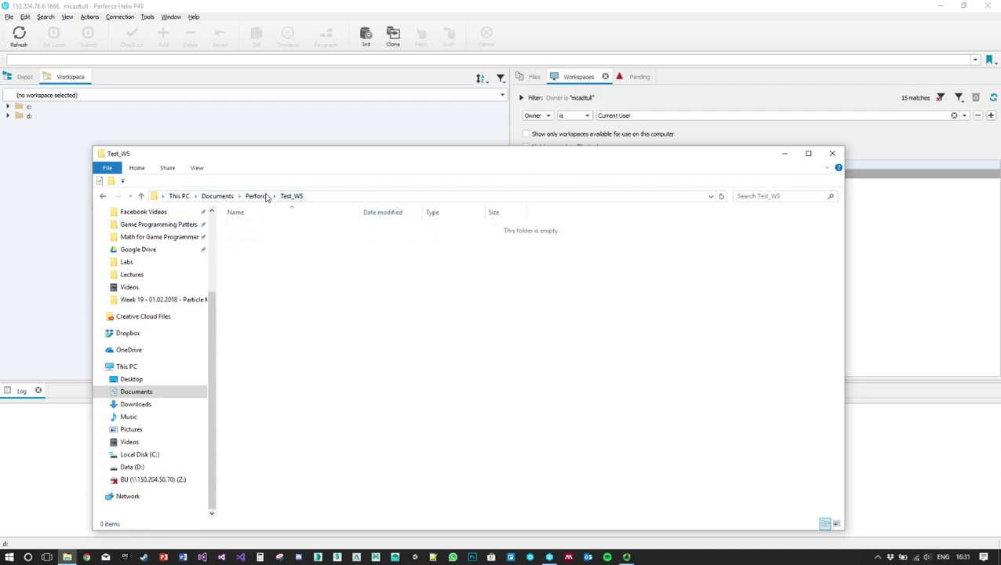
left_click(258, 196)
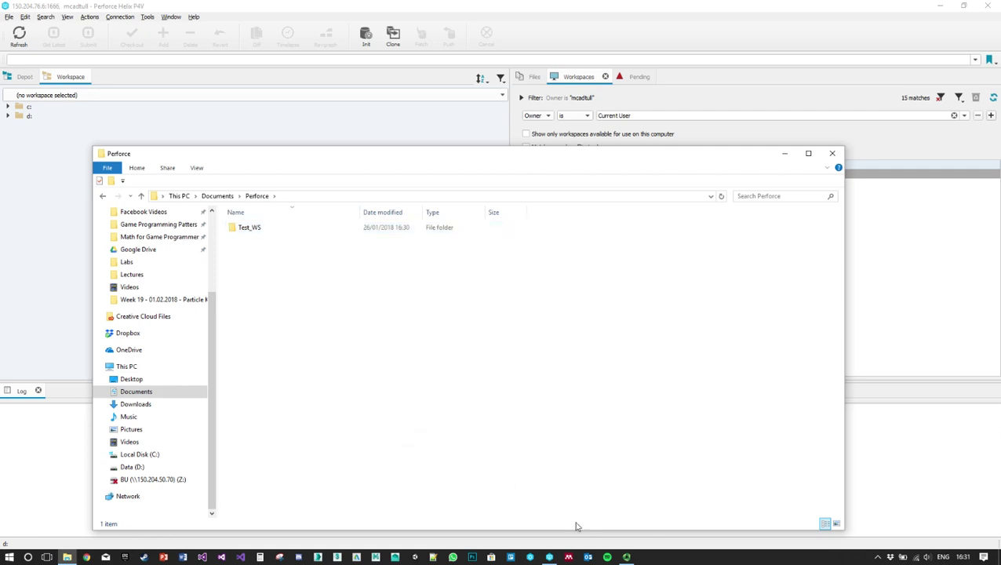
Switch back to P4V and start a new workspace with the name Test_WS_1718
left_click(550, 557)
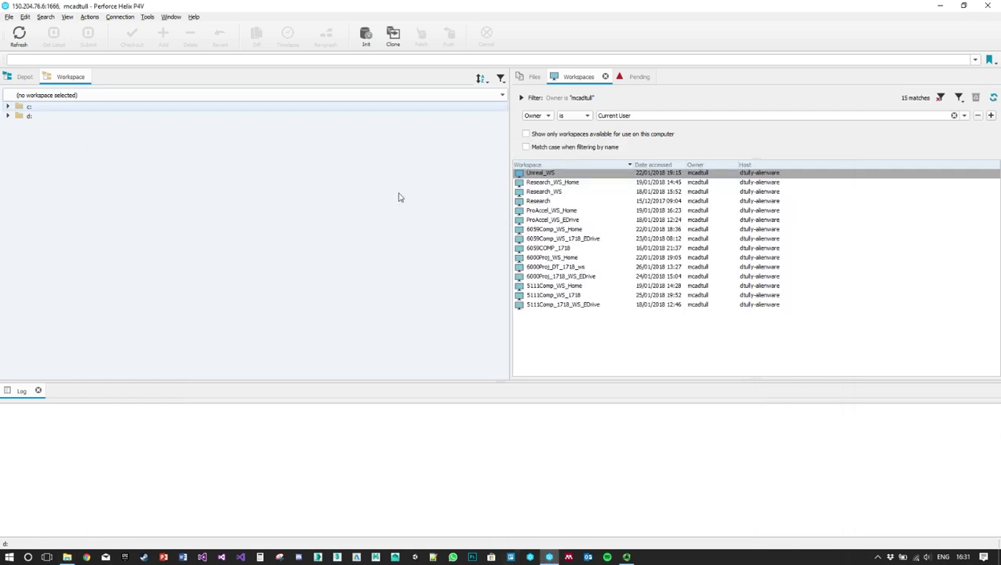
right_click(575, 341)
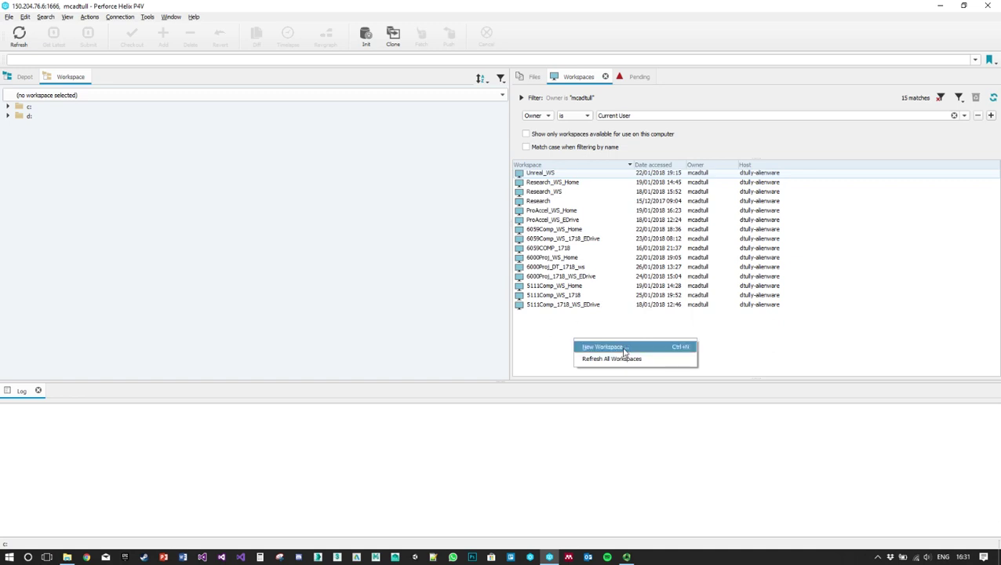
left_click(624, 347)
left_click_drag(260, 84, 115, 96)
left_click(250, 84)
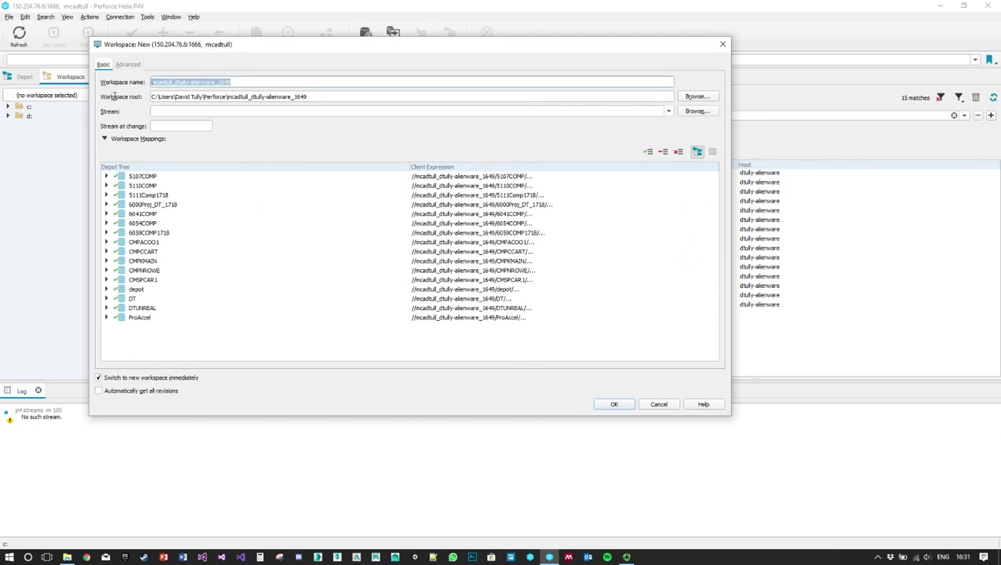
type("Te")
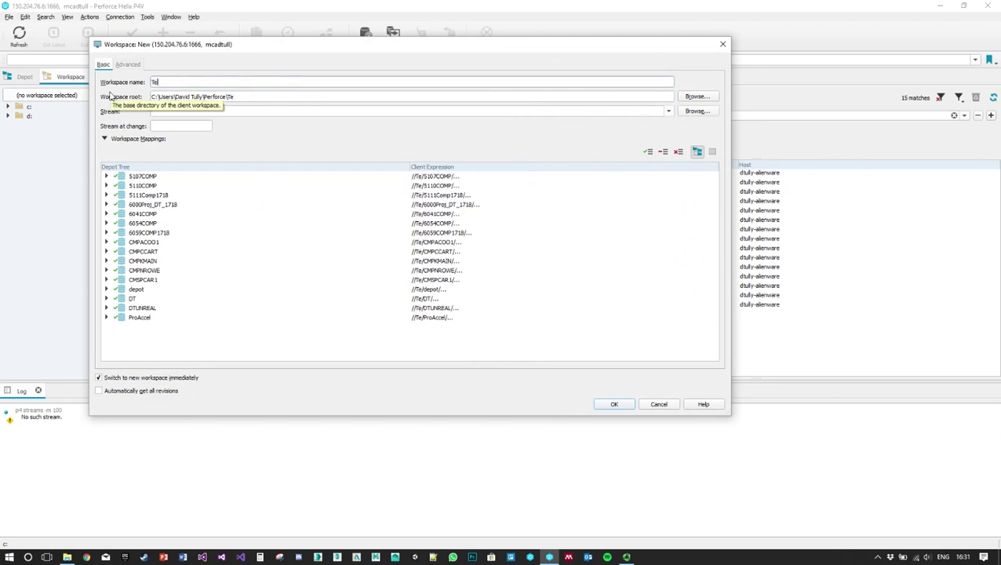
type("st_WS")
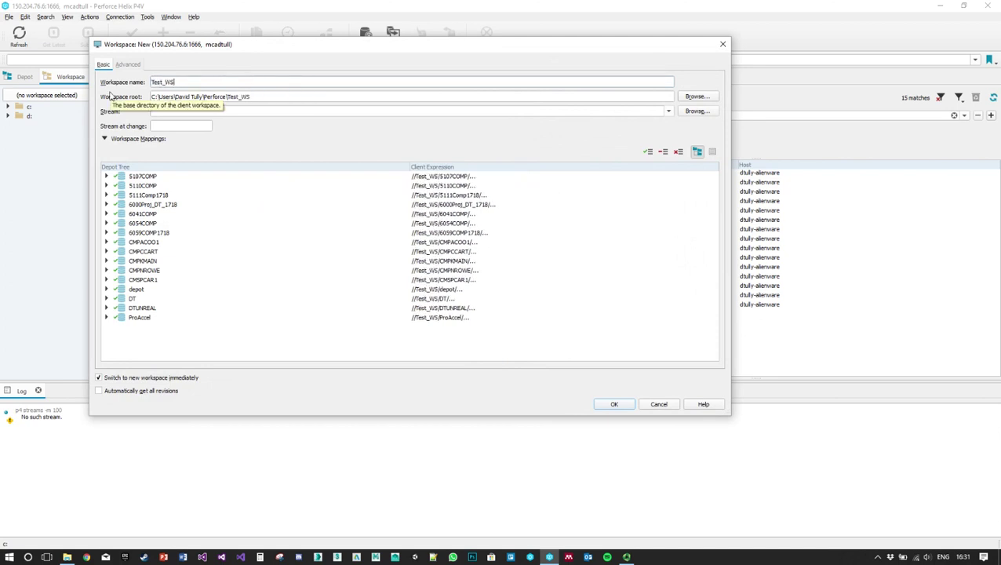
type("_1718")
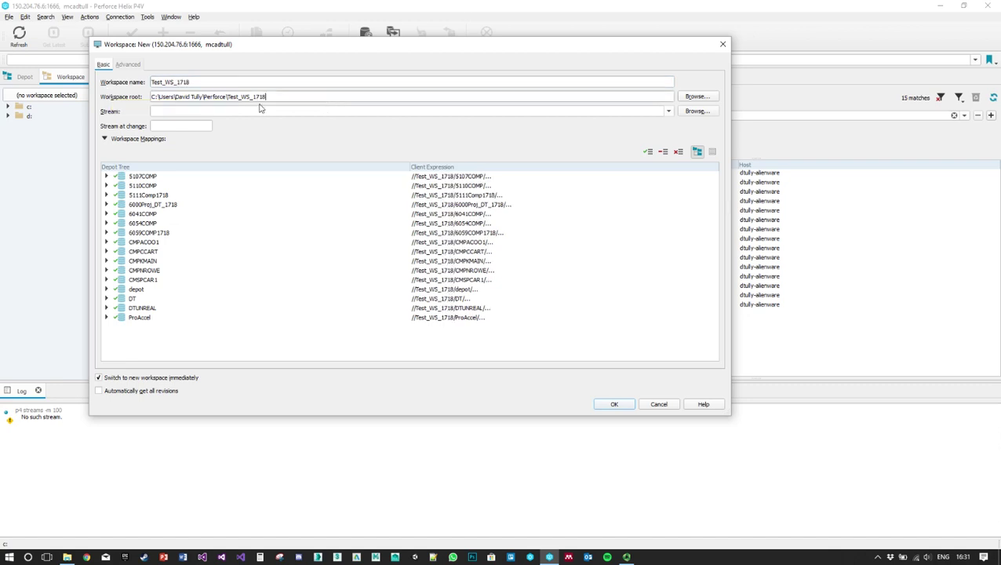
Set the workspace root to the existing Test_WS folder inside Documents\Perforce by browsing for it
left_click_drag(284, 98, 147, 97)
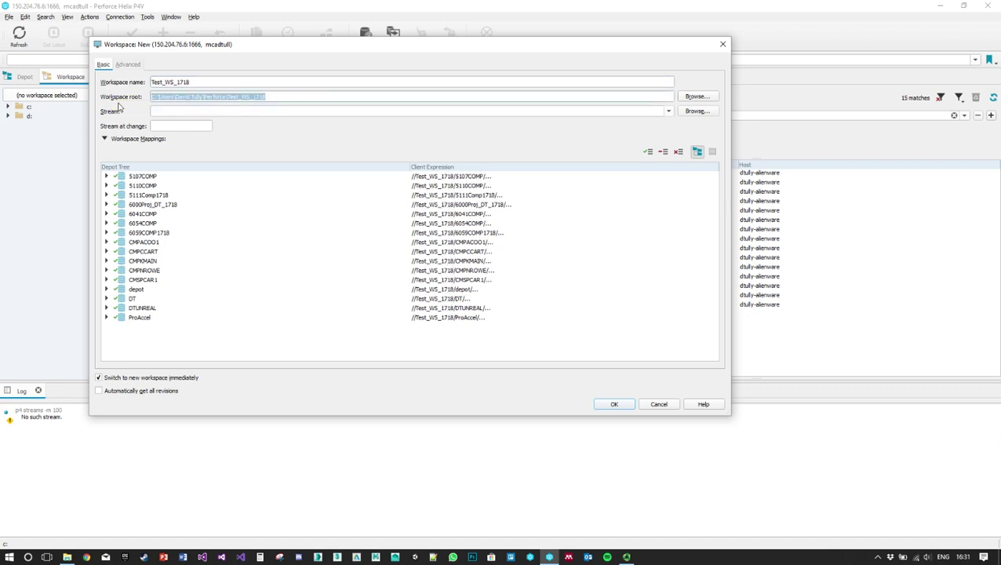
left_click(307, 96)
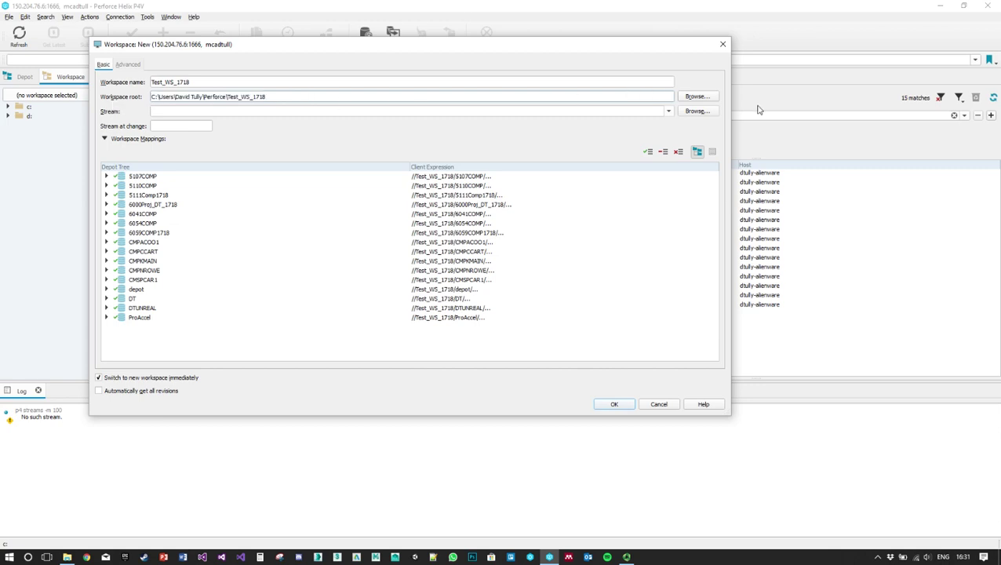
left_click(696, 96)
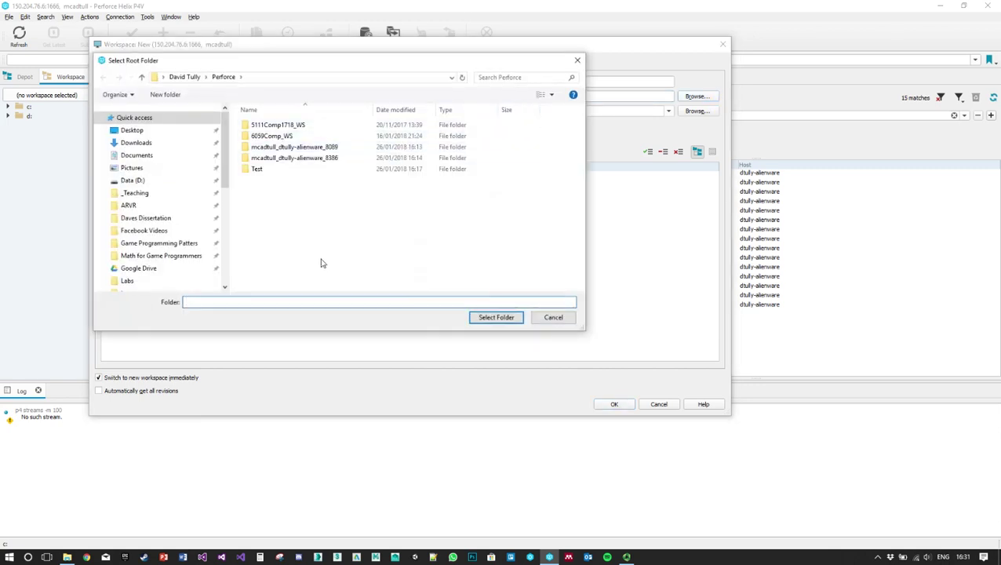
scroll(127, 240, "down", 3)
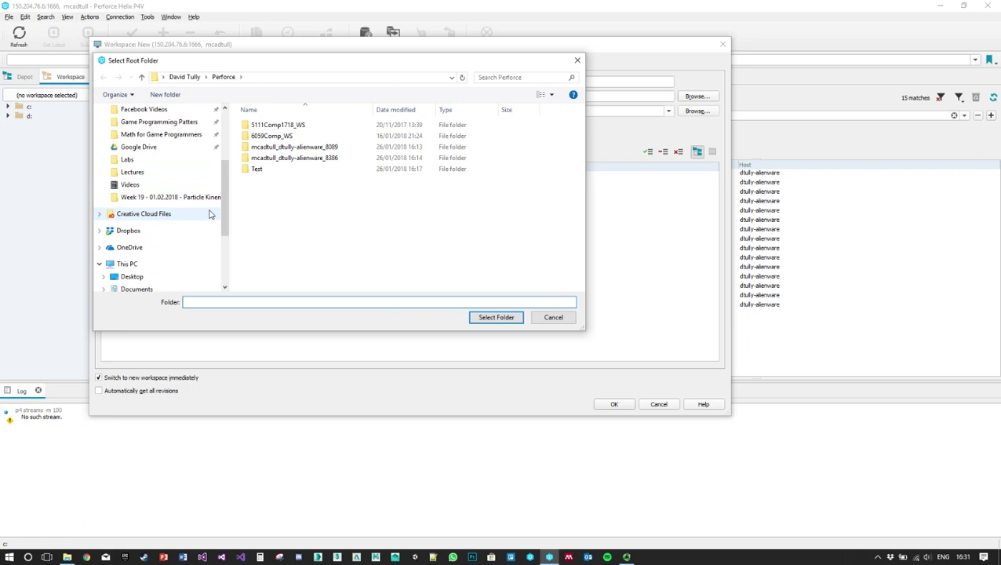
scroll(156, 212, "down", 3)
left_click(143, 190)
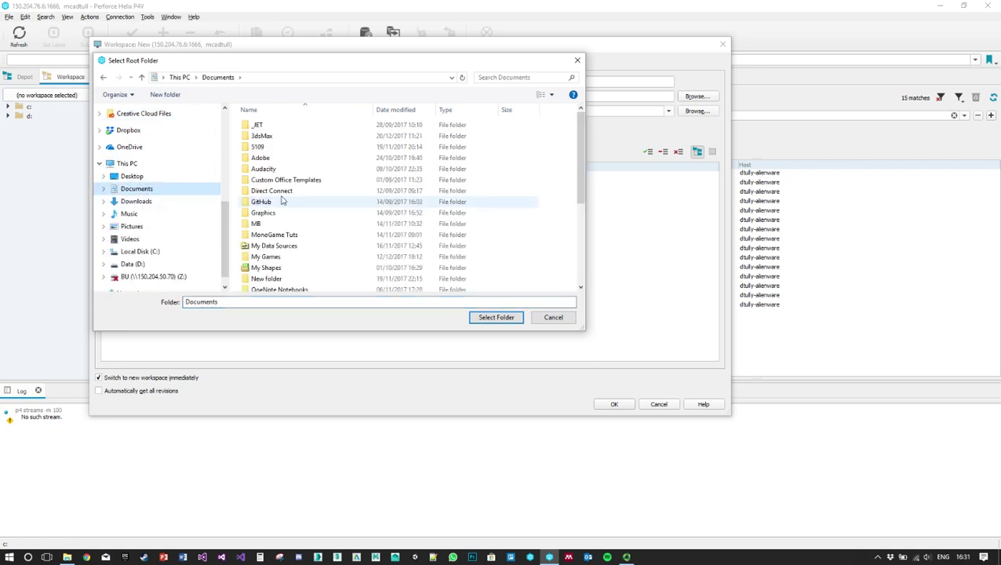
scroll(283, 200, "down", 4)
double_click(293, 188)
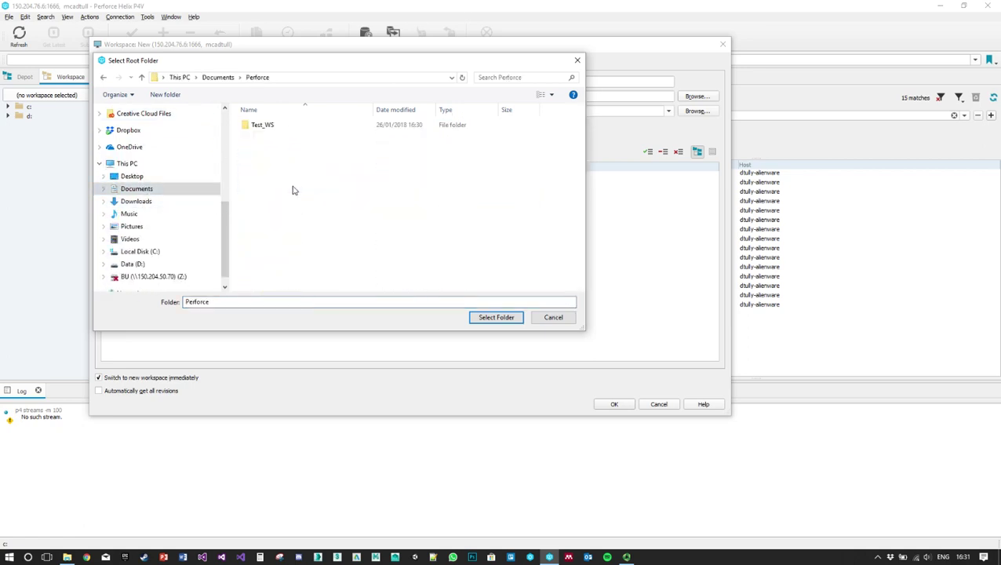
left_click(509, 319)
left_click(299, 99)
left_click_drag(275, 101, 146, 97)
left_click(241, 84)
left_click_drag(254, 84, 153, 88)
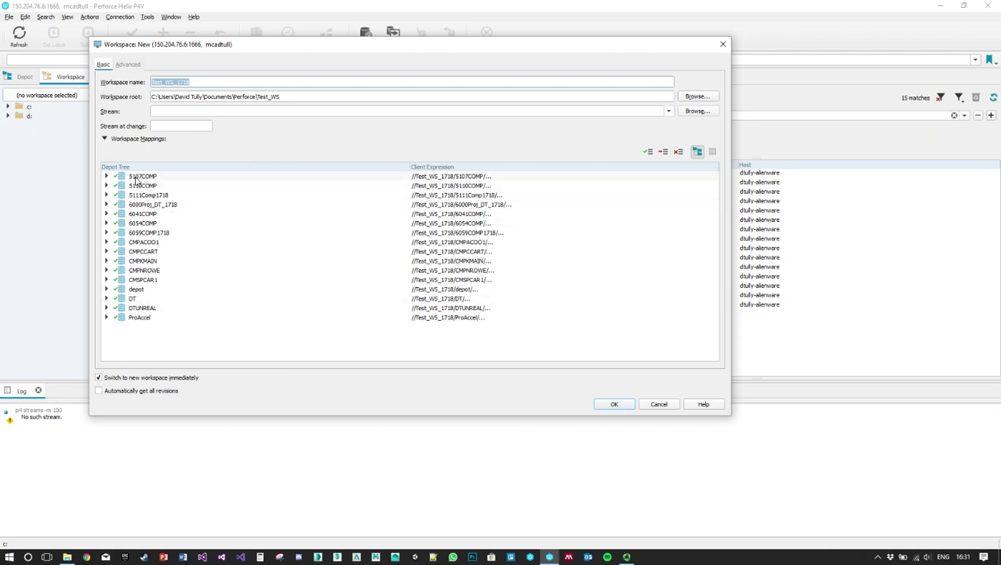
Exclude the depots 5107COMP, 5110COMP, 6000Proj_DT_1718, 6041COMP, 6054COMP and 6059COMP1718 from the workspace mappings, keeping 5111Comp1718 included
left_click(138, 179)
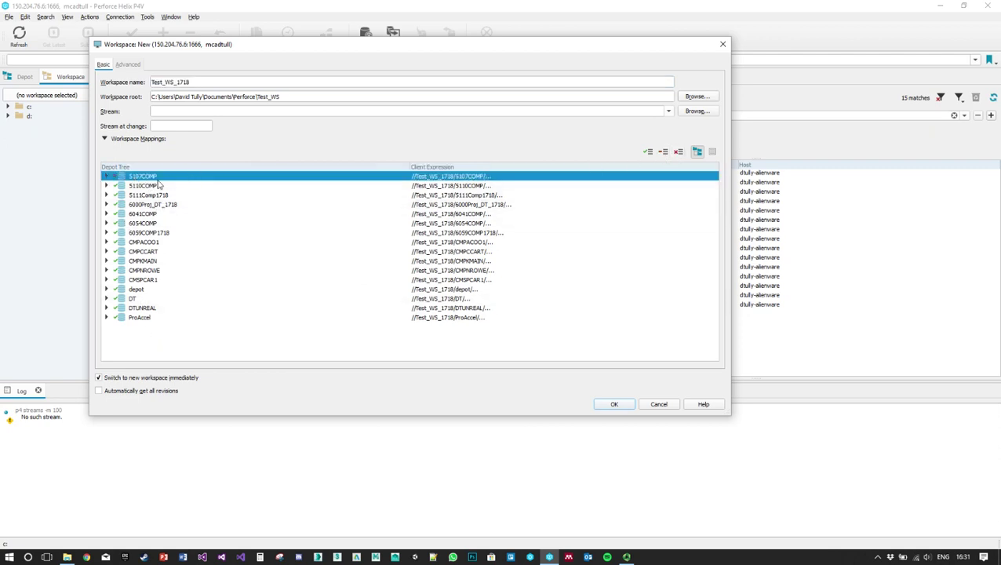
left_click(157, 185)
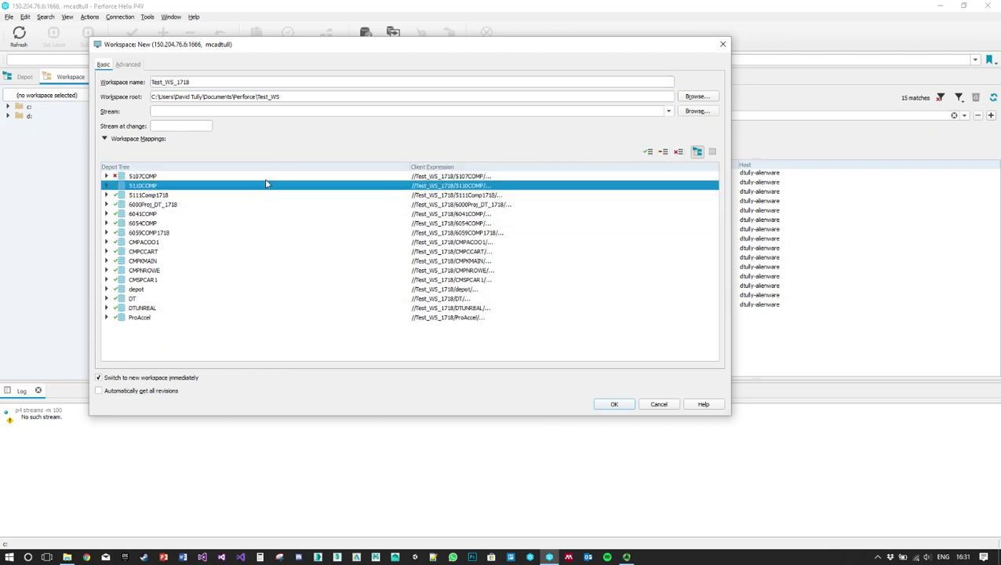
left_click(157, 205)
left_click(663, 152)
left_click(144, 215)
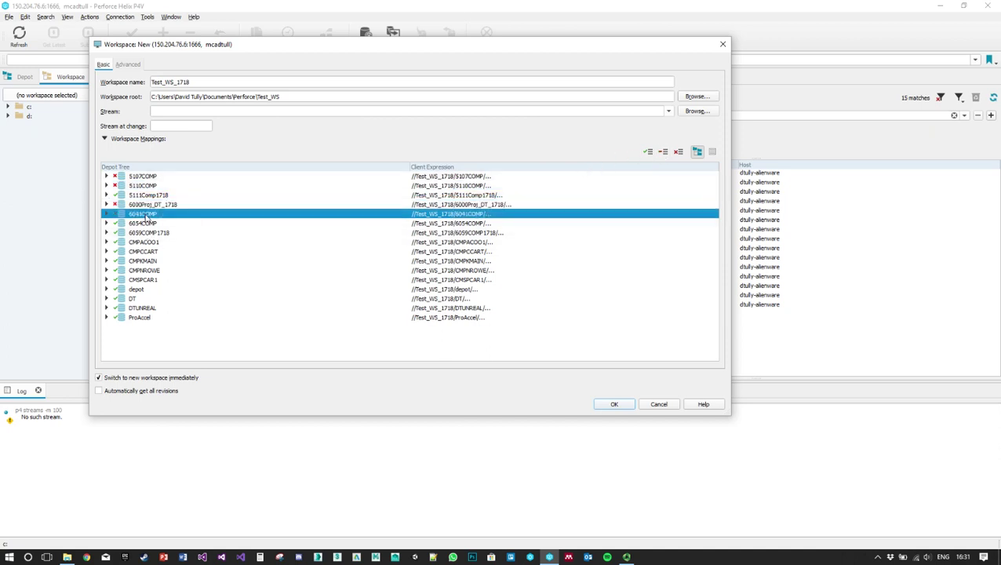
left_click(663, 152)
left_click(159, 232)
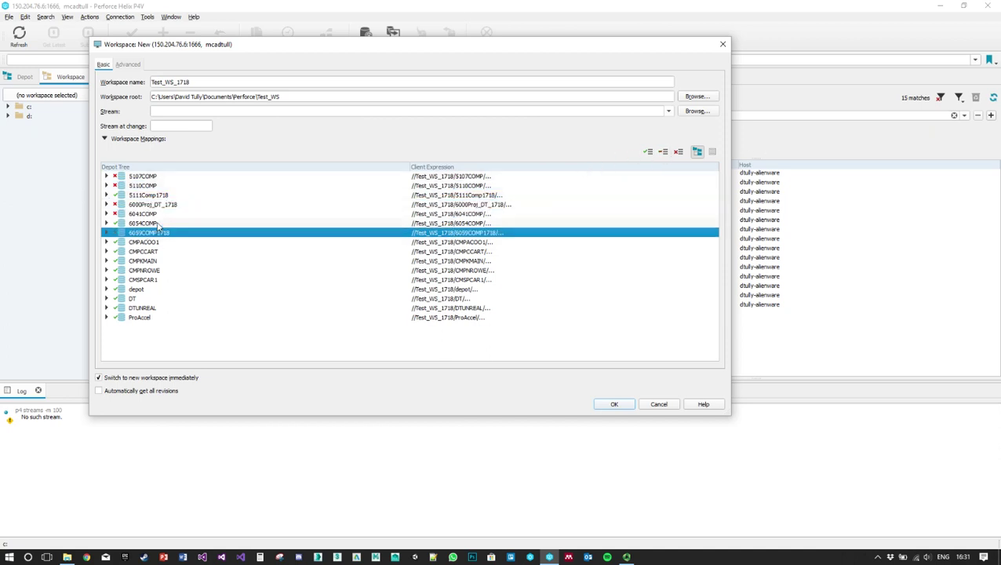
left_click(663, 152)
Exclude the five depots whose names start with CM from the workspace mappings
left_click(223, 244)
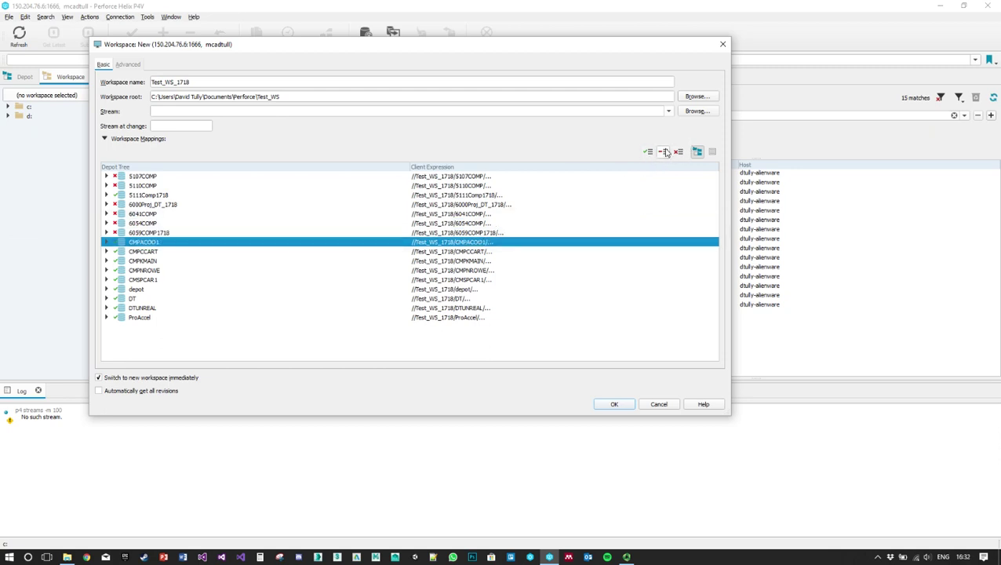
left_click(218, 261)
left_click(202, 253)
left_click(663, 152)
left_click(241, 261)
left_click(663, 152)
left_click(277, 271)
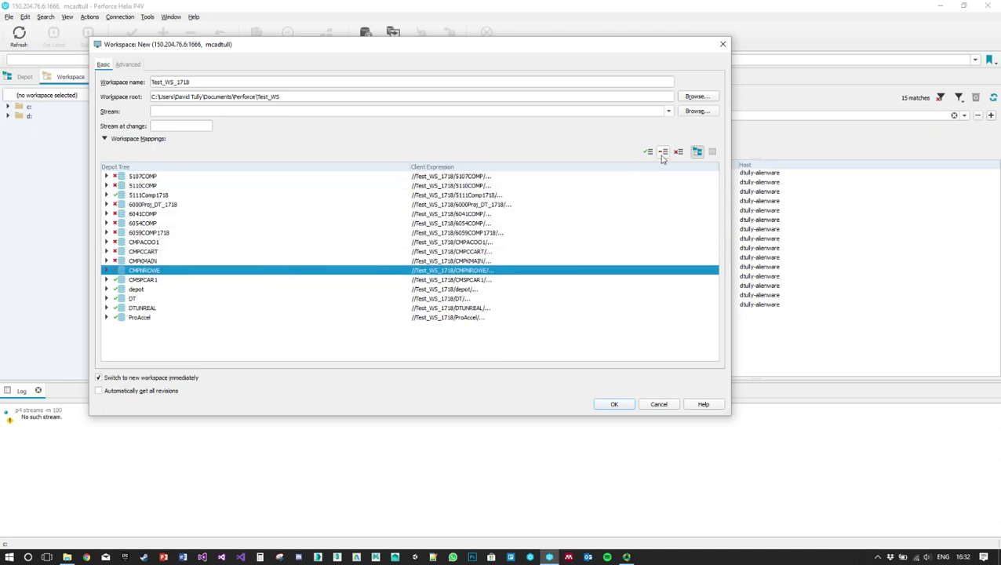
left_click(251, 281)
left_click(663, 153)
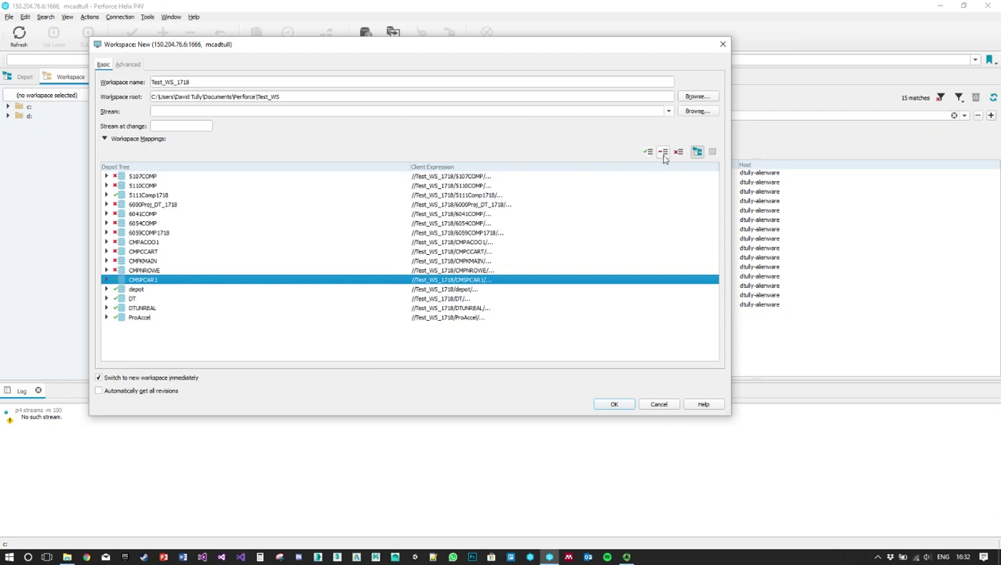
Exclude the depots named depot, DT, DTUNREAL and ProAccel from the workspace mappings
left_click(200, 291)
left_click(663, 152)
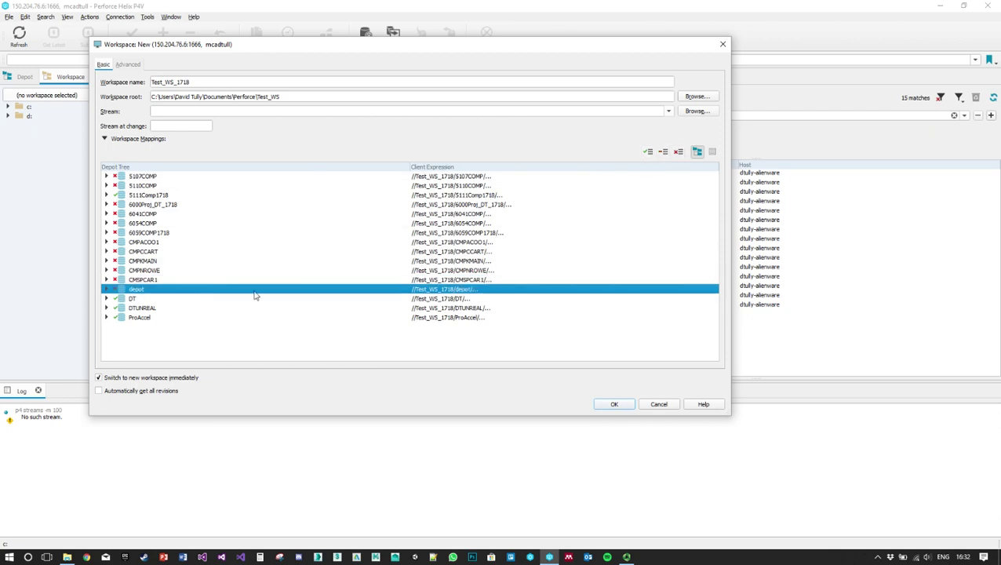
left_click(238, 299)
left_click(663, 153)
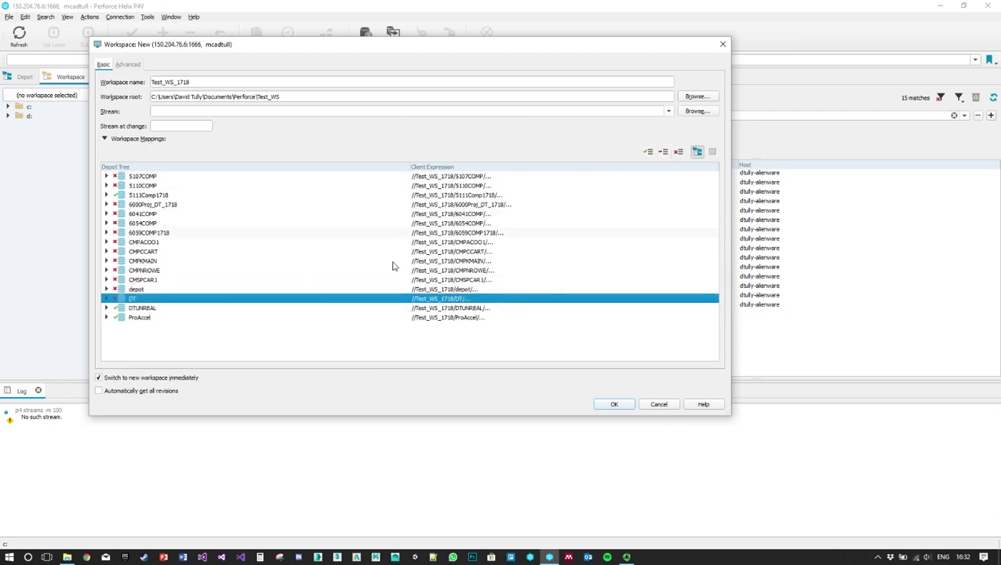
left_click(190, 309)
left_click(663, 155)
left_click(166, 320)
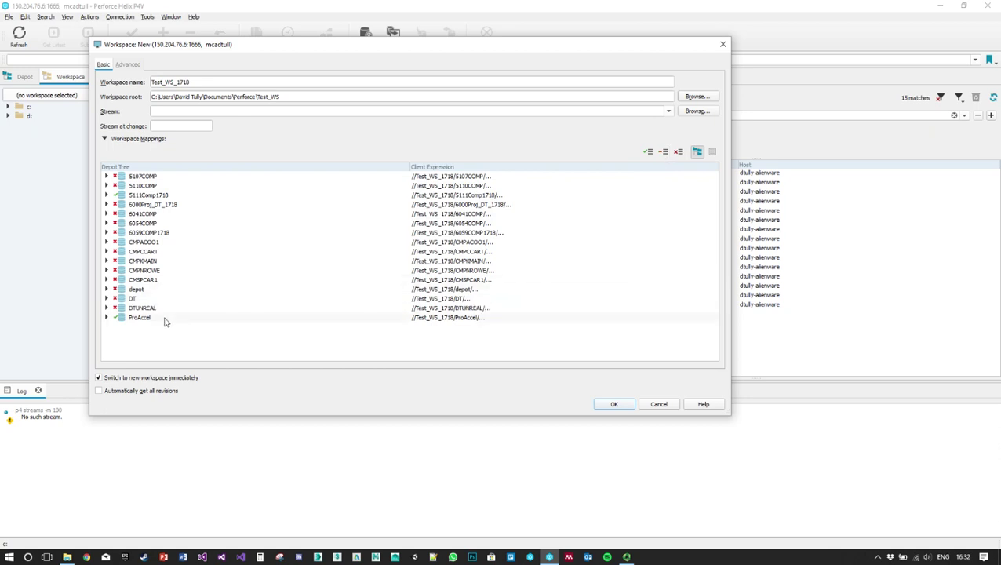
left_click(663, 154)
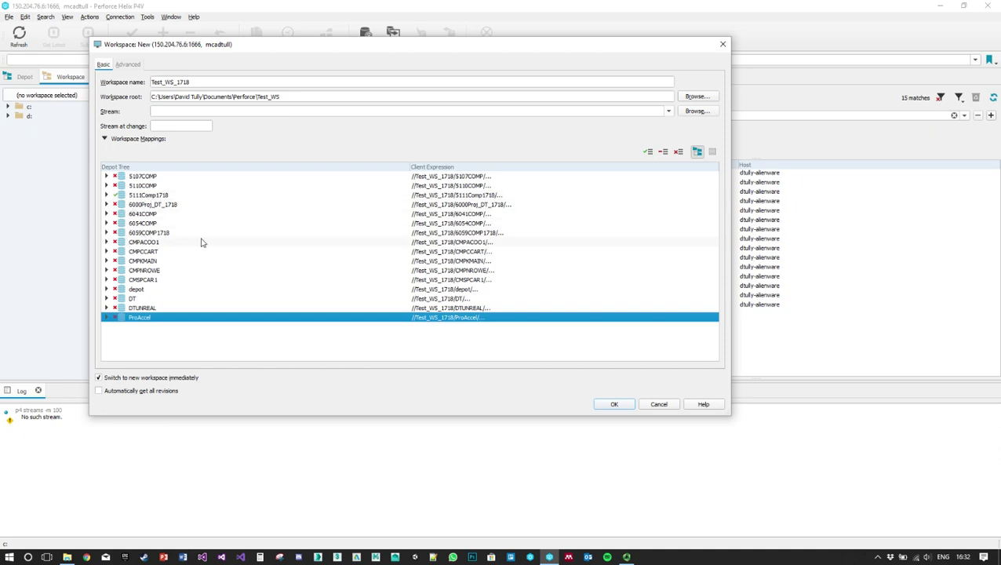
Exclude the Cohort folder inside 5111Comp1718 from the mappings and create the workspace
left_click(106, 194)
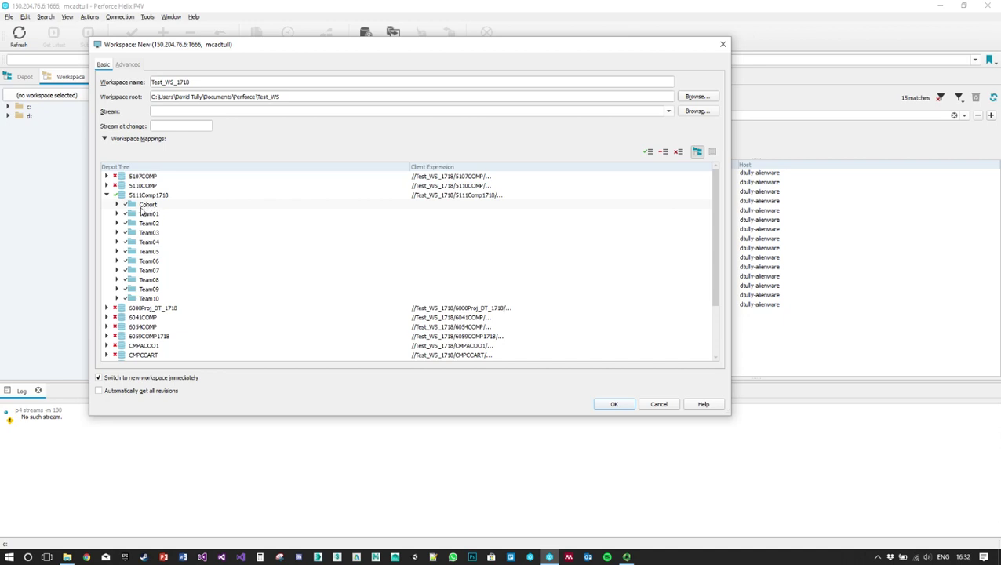
left_click(137, 206)
left_click(649, 152)
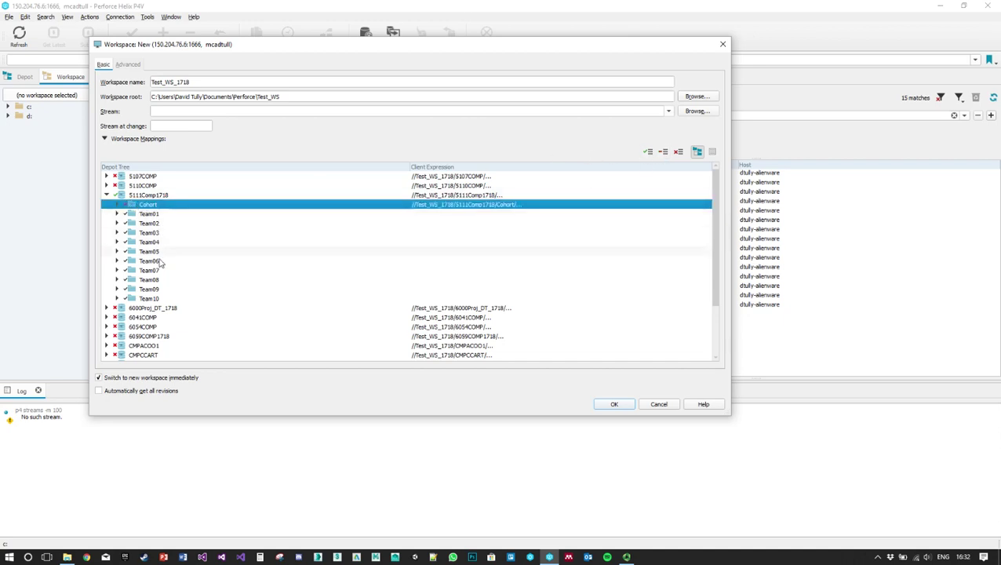
left_click(143, 214)
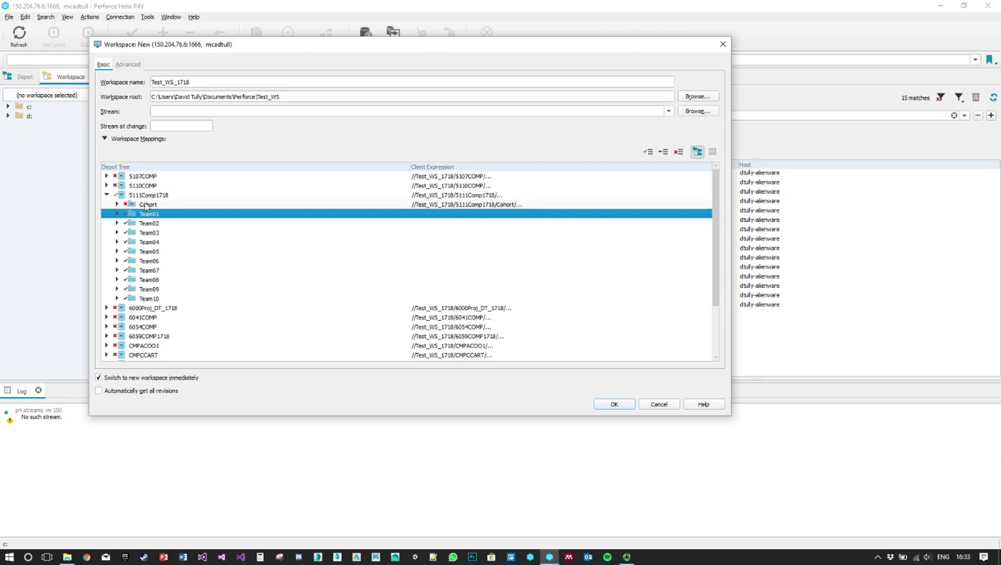
left_click(614, 404)
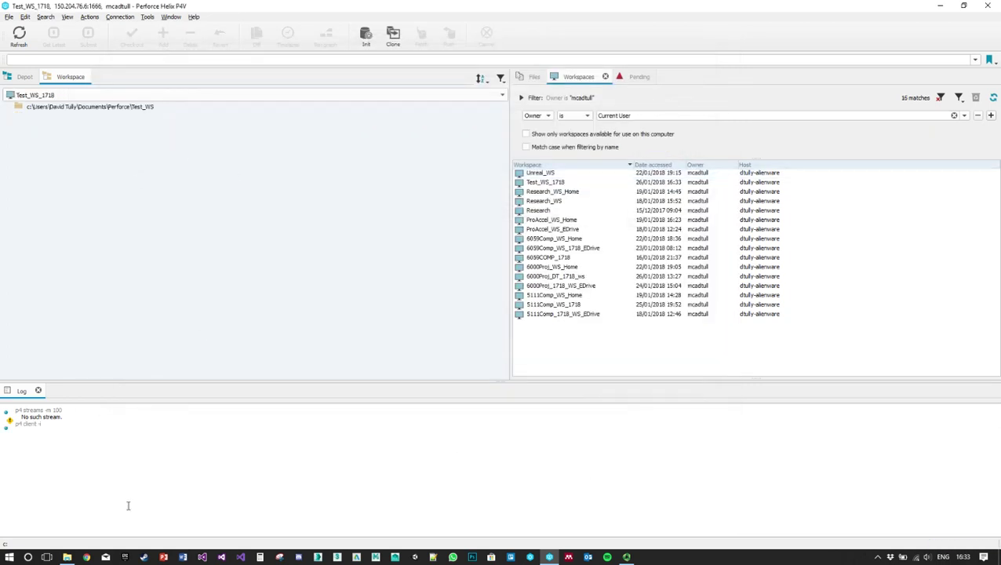
Open the Test_WS folder in File Explorer and arrange its window side by side with P4V
left_click(68, 557)
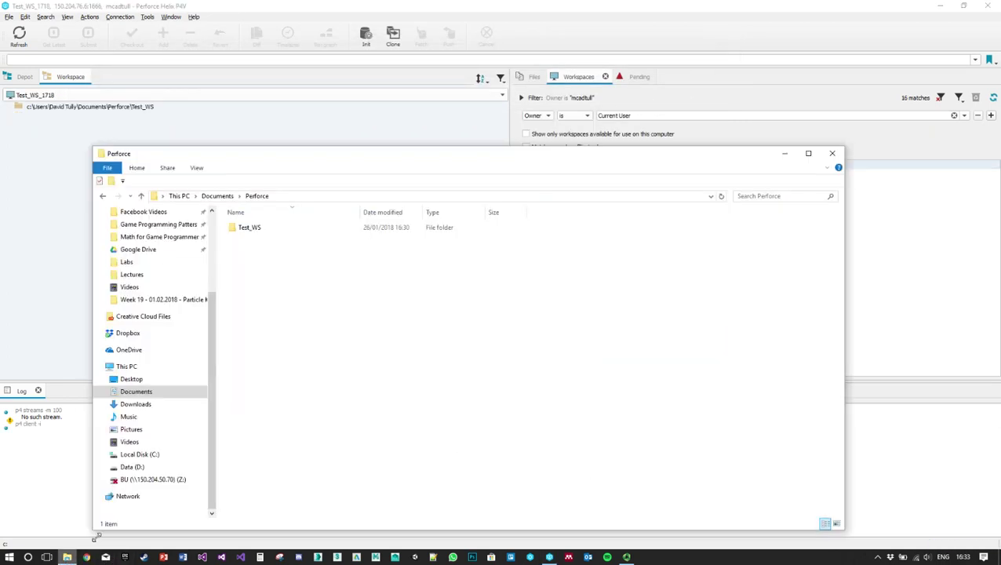
double_click(282, 228)
left_click_drag(558, 152, 999, 160)
left_click(263, 112)
double_click(252, 6)
left_click_drag(253, 3, 0, 106)
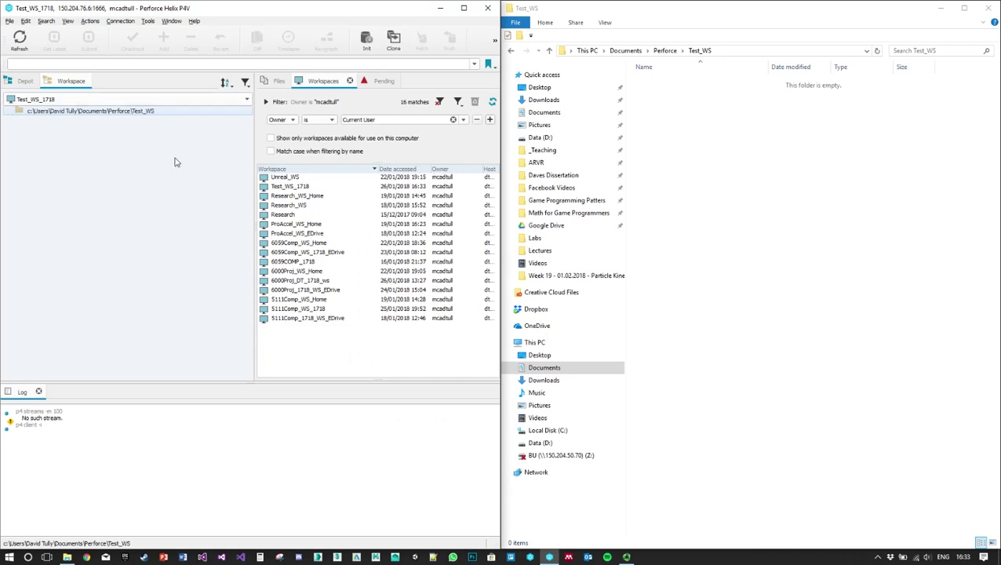
Get the latest revision of the Test_WS workspace root in P4V and expand its 5111Comp1718 folder
left_click(134, 112)
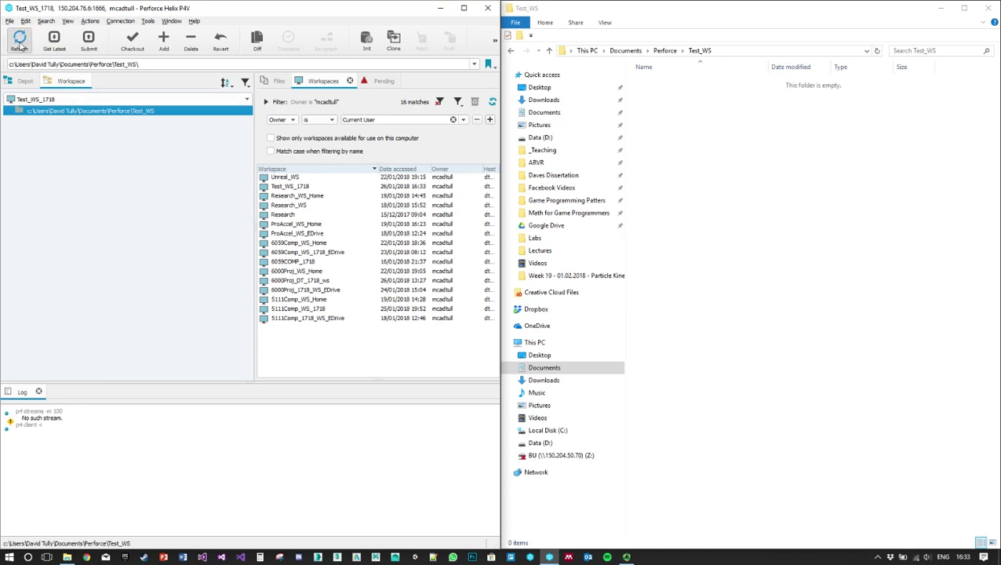
left_click(54, 41)
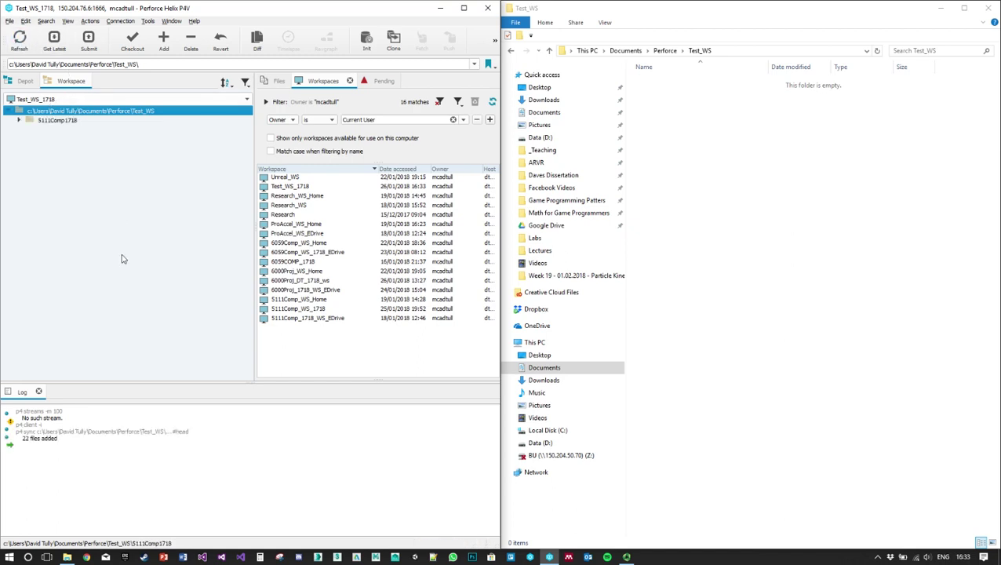
left_click(19, 120)
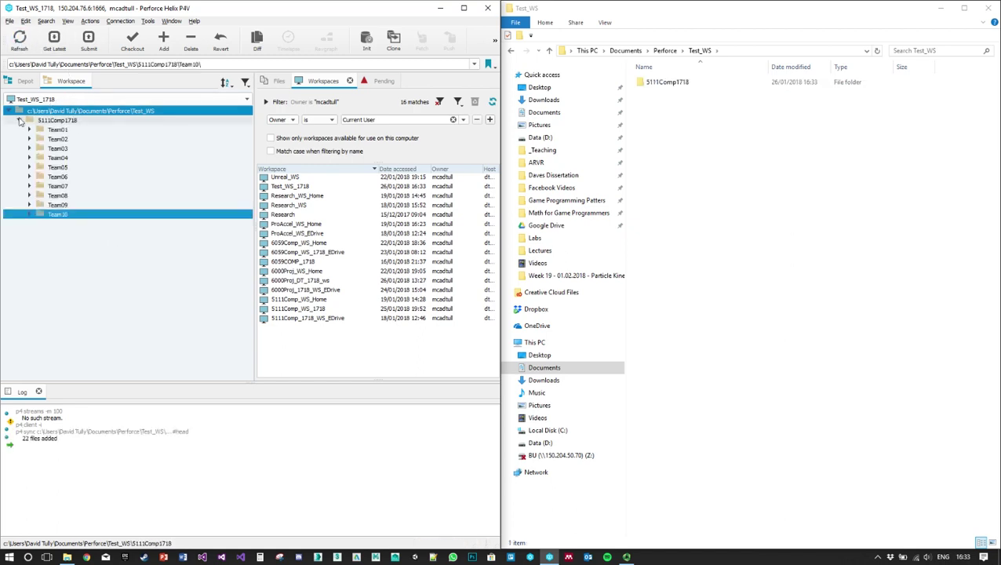
In File Explorer, open the synced 5111Comp1718 folder and create a text document named Test File in it
double_click(699, 84)
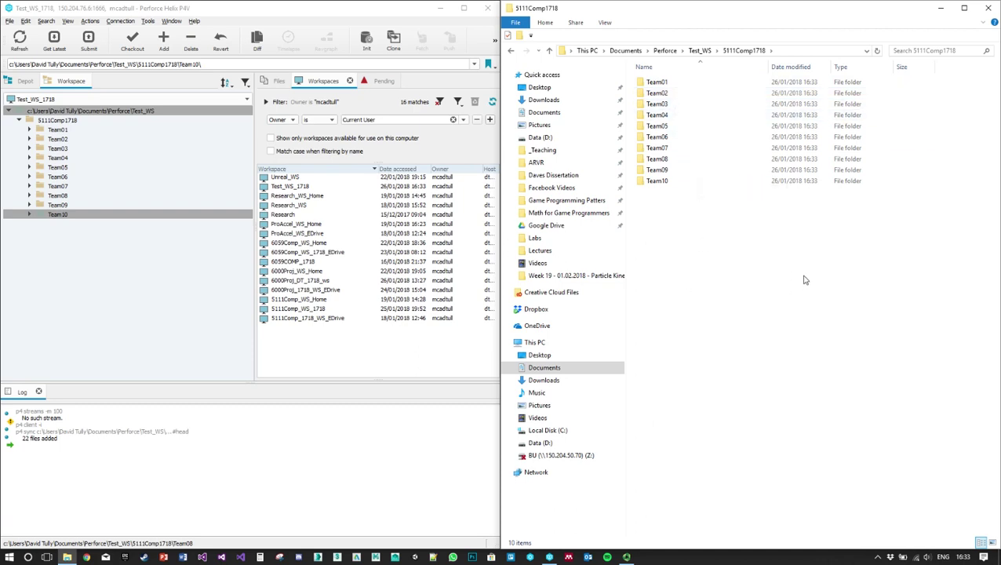
left_click(699, 50)
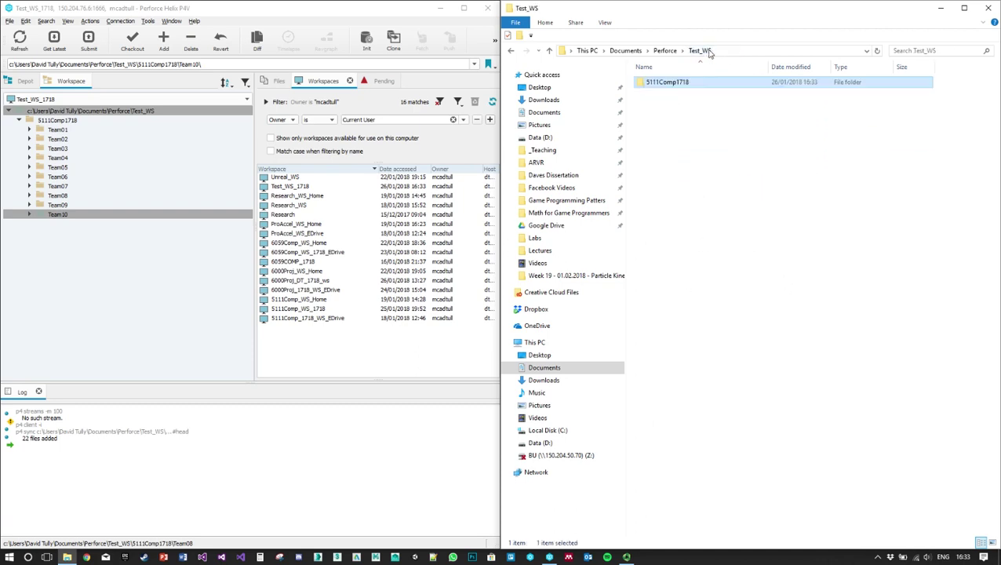
double_click(669, 82)
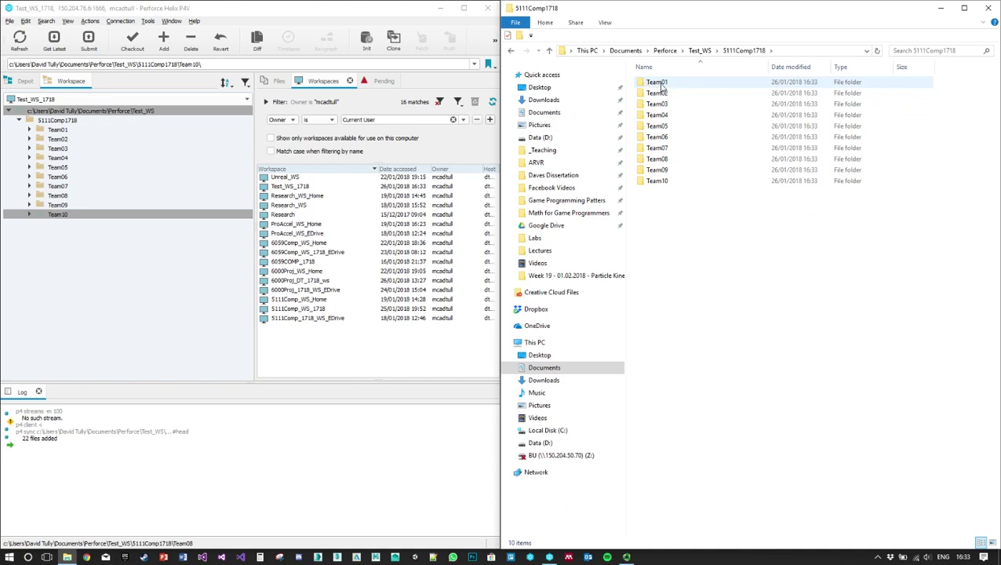
right_click(669, 223)
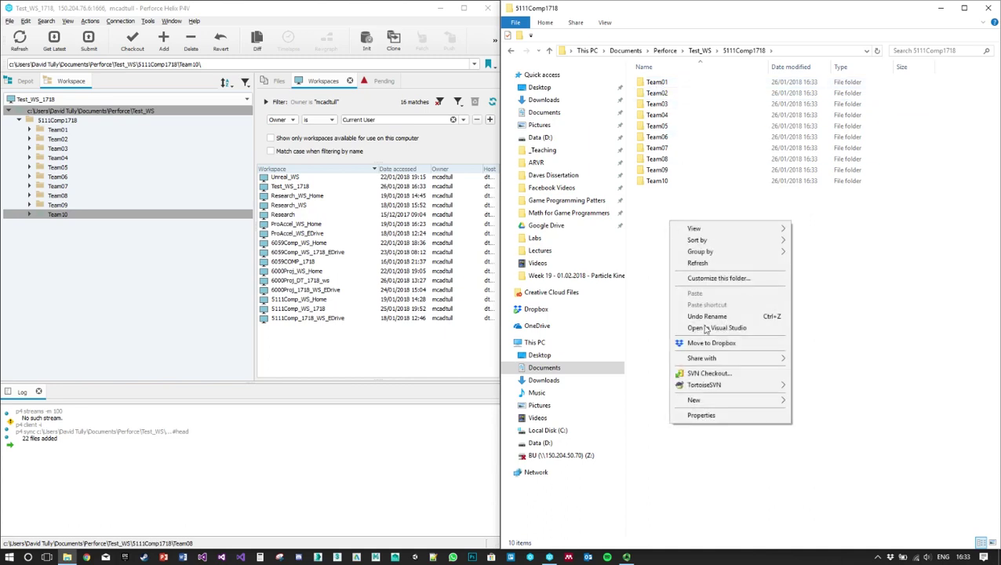
mouse_move(759, 399)
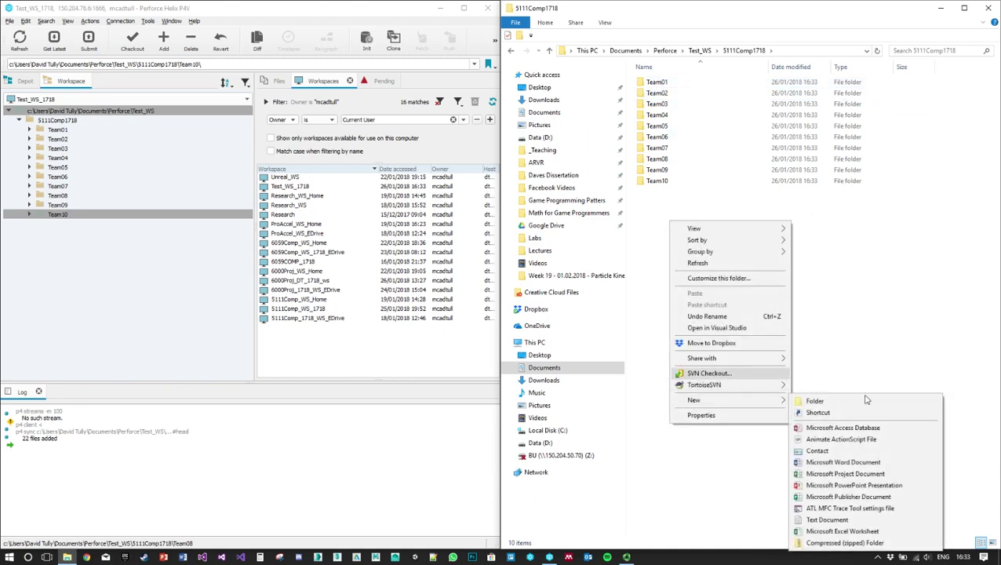
left_click(828, 519)
type("Test")
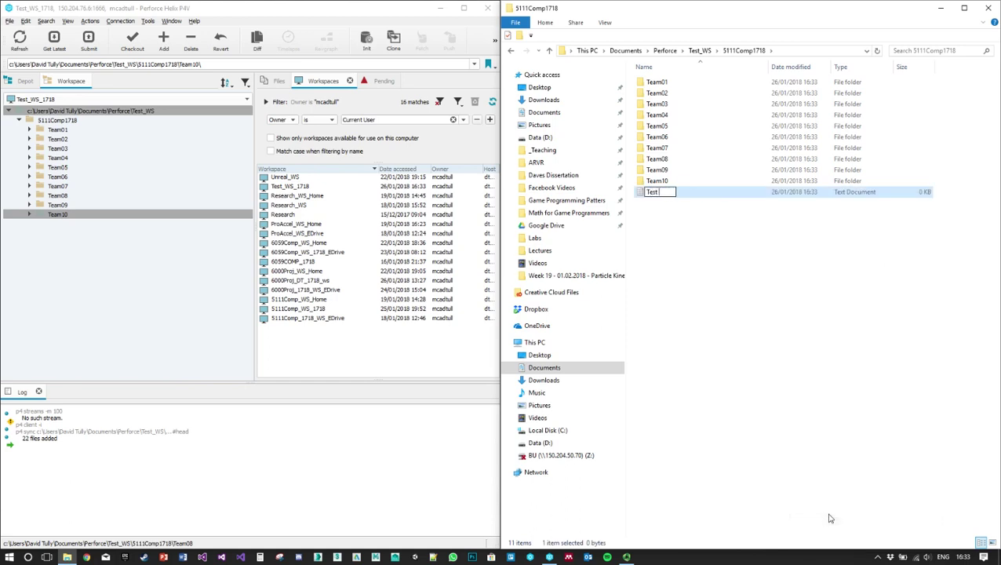
key("Return")
Refresh the workspace tree in P4V and mark Test File.txt in the 5111Comp1718 folder for add
left_click(104, 293)
left_click(19, 39)
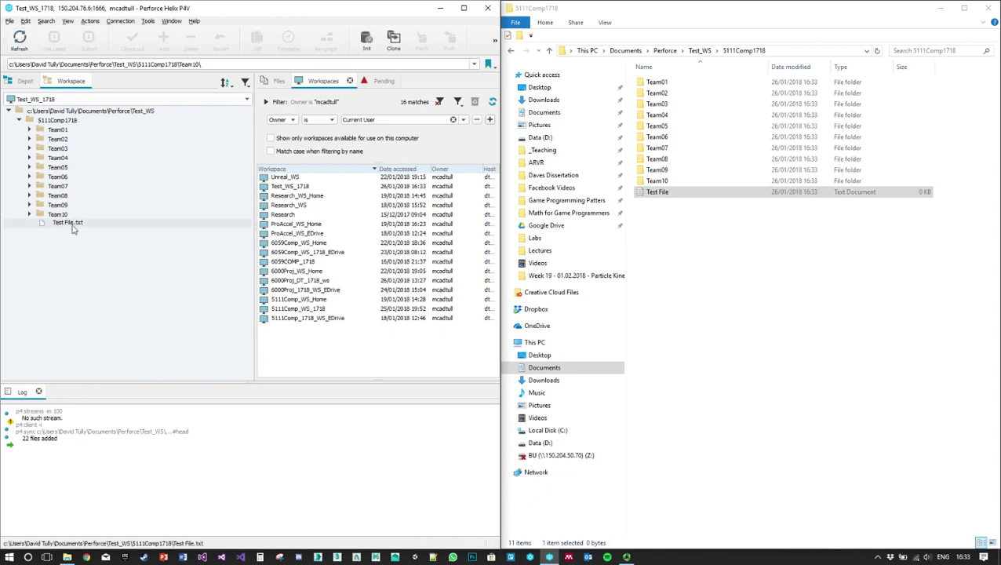
left_click(71, 225)
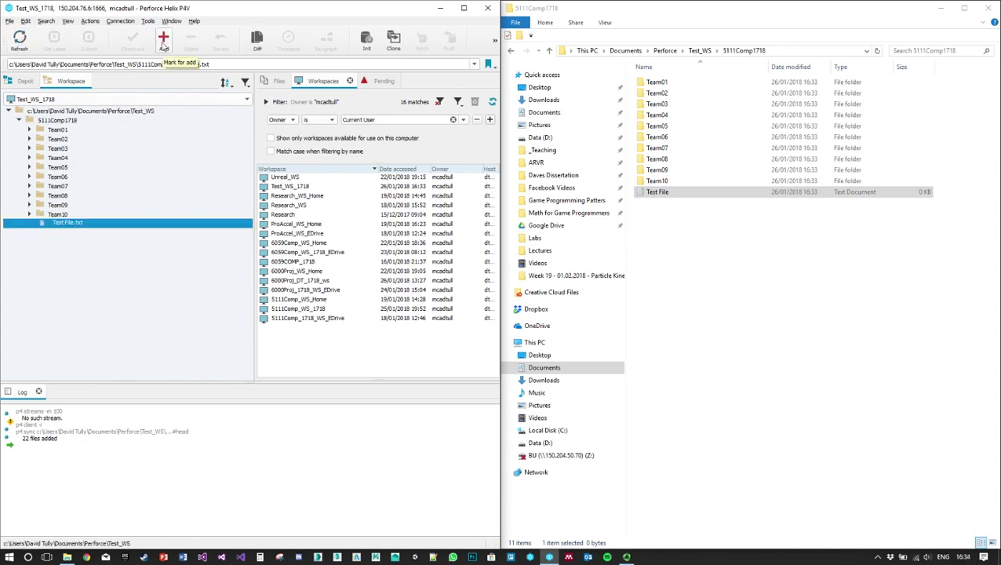
left_click(163, 41)
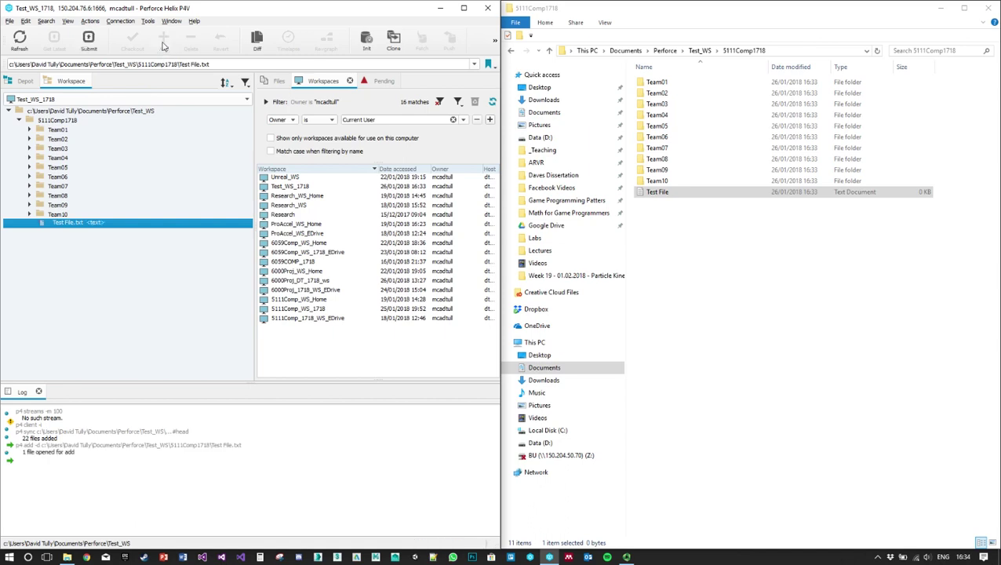
In File Explorer, open the Team01 folder and create a text document named Test Doc in it
left_click(773, 285)
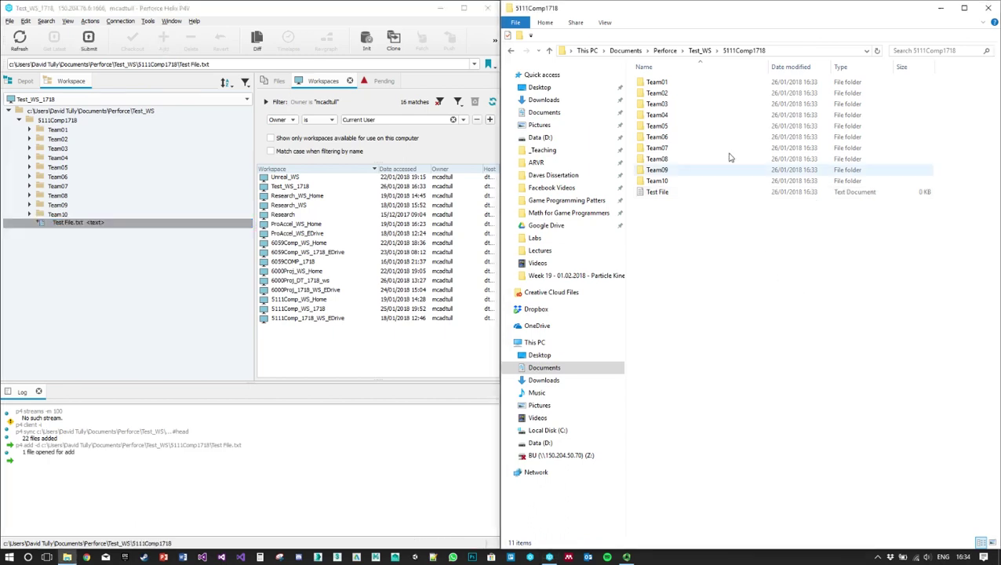
double_click(675, 83)
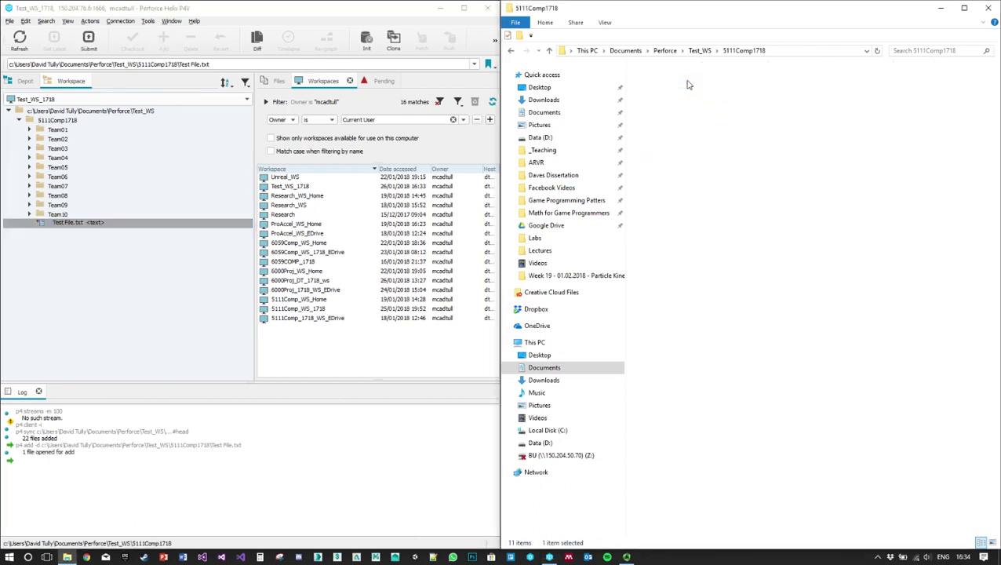
right_click(704, 163)
mouse_move(777, 338)
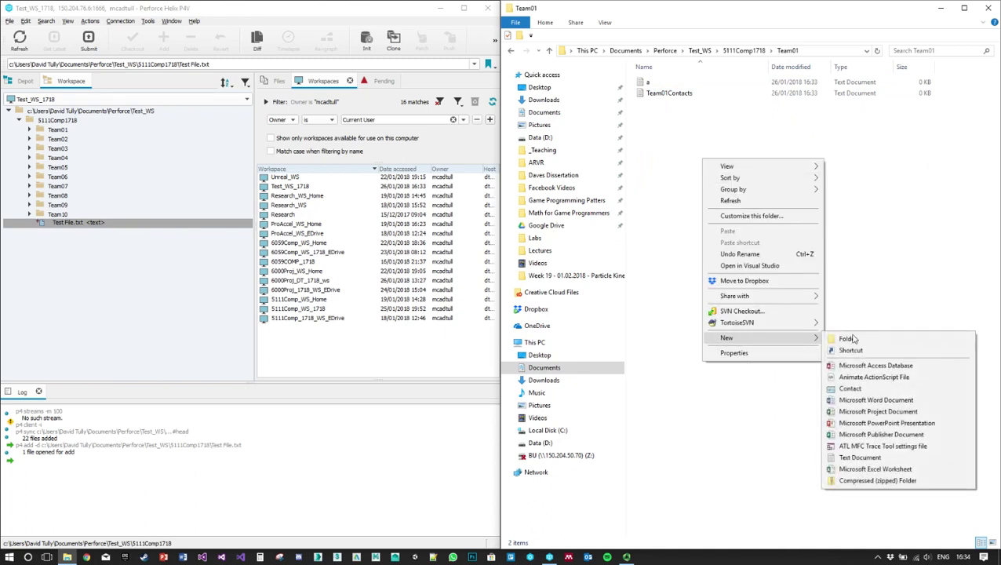
left_click(879, 458)
type("Te")
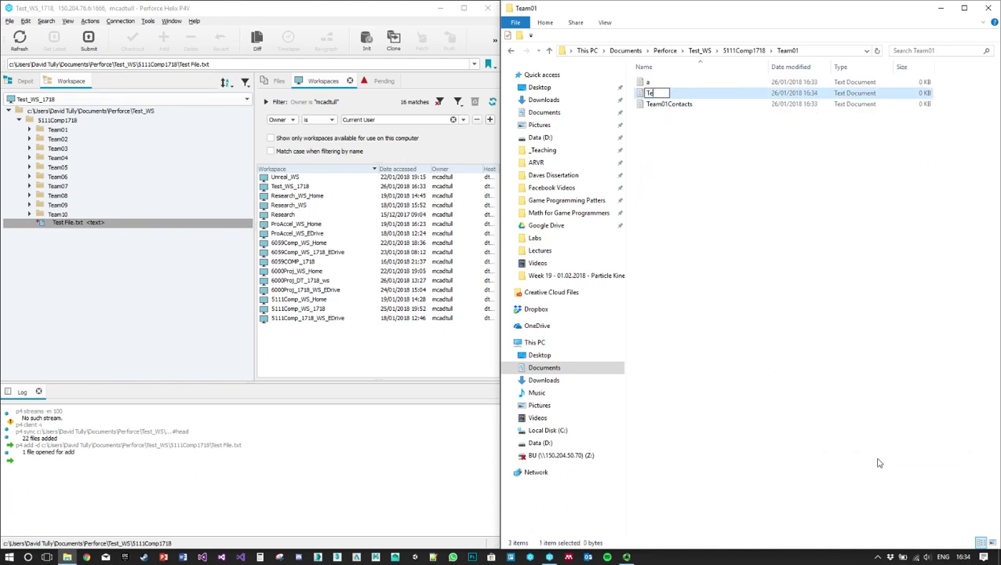
type("st Doc")
key("Return")
In P4V, expand the Team01 folder and mark Test Doc.txt for add
left_click(124, 271)
left_click(29, 129)
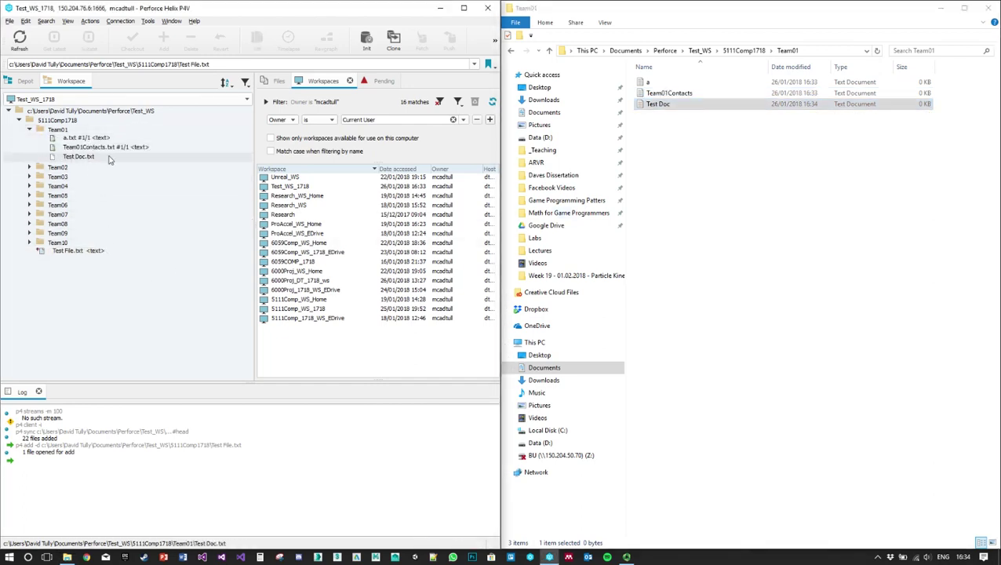
left_click(83, 157)
left_click(163, 40)
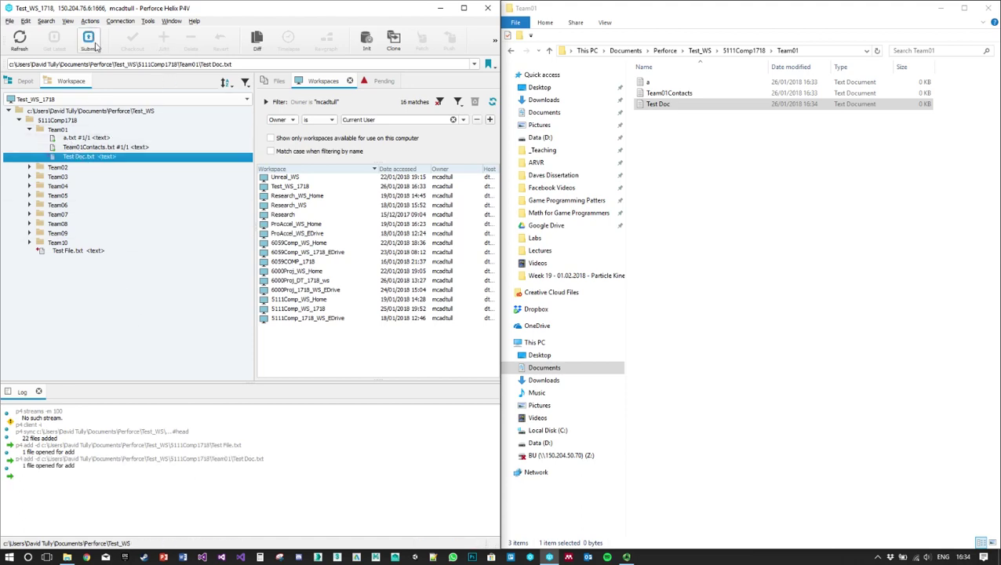
Submit Test Doc.txt with the changelist description "Submitting Test 01"
left_click(89, 39)
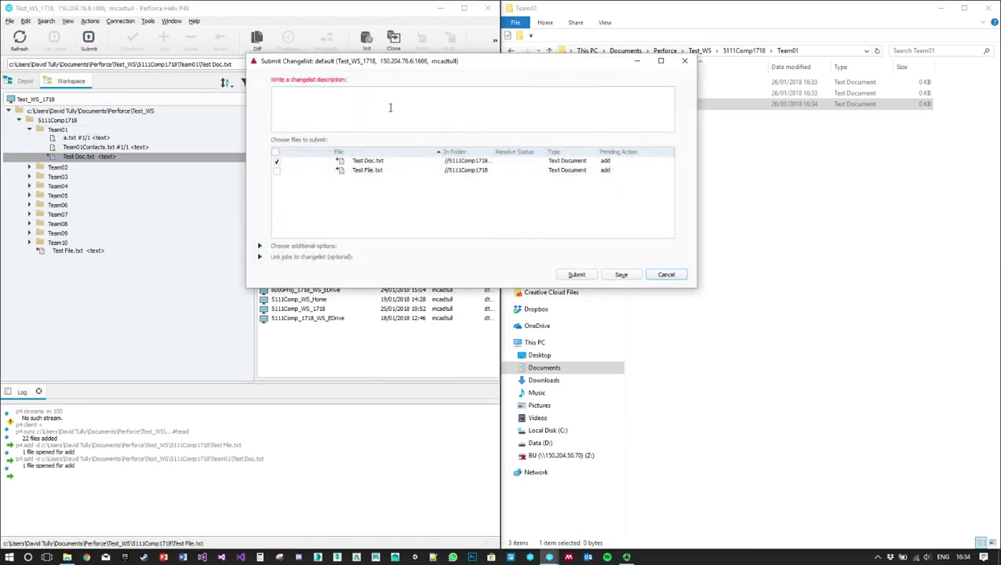
type("Submitting Test 01")
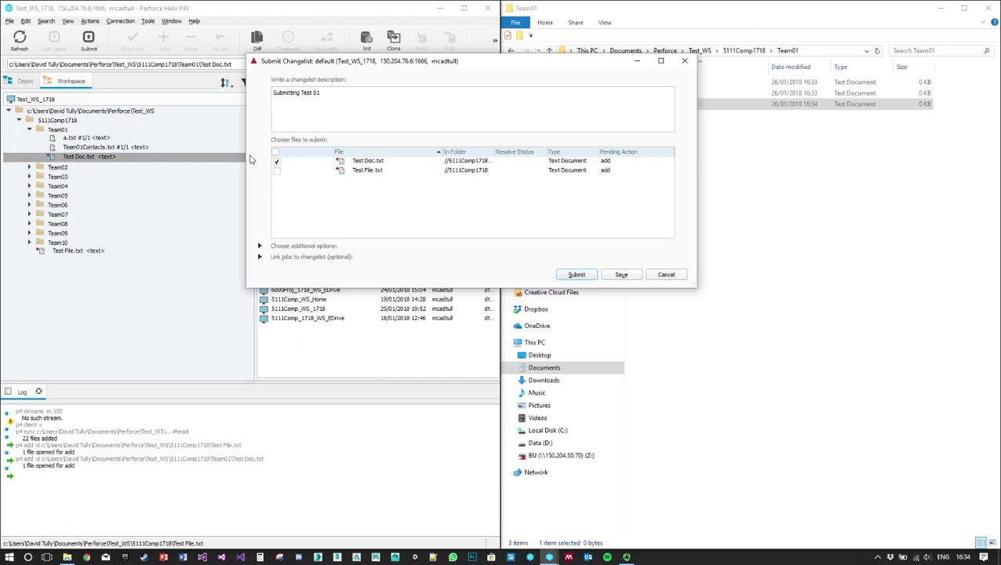
left_click(588, 277)
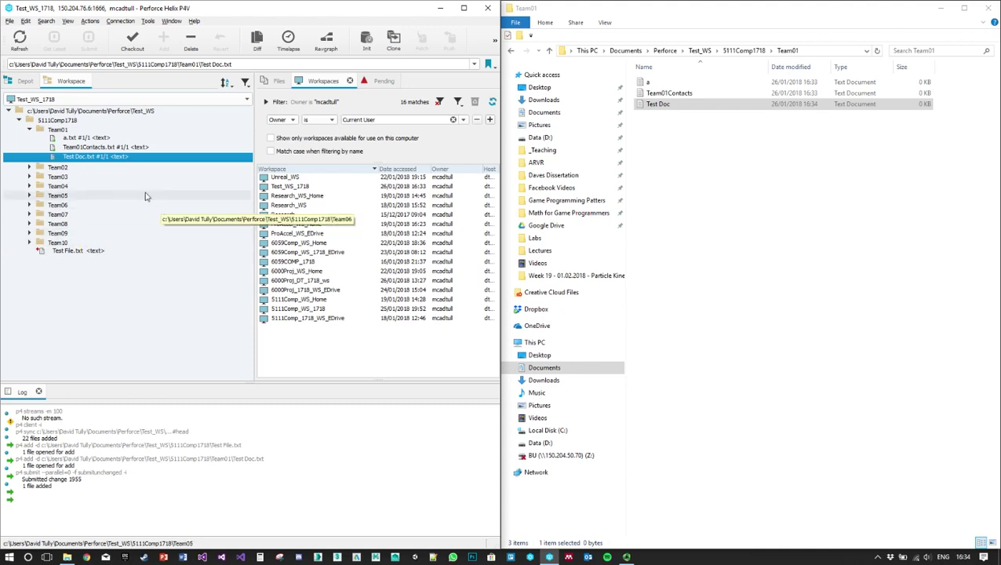
left_click(107, 310)
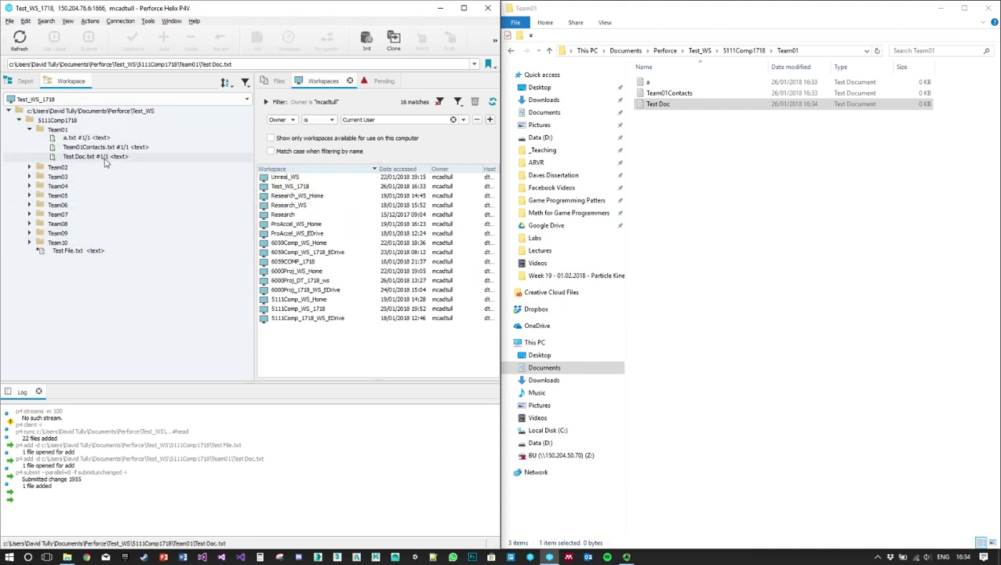
Check out the submitted Test Doc.txt in the Team01 folder for editing
left_click(105, 158)
left_click(133, 43)
left_click(170, 343)
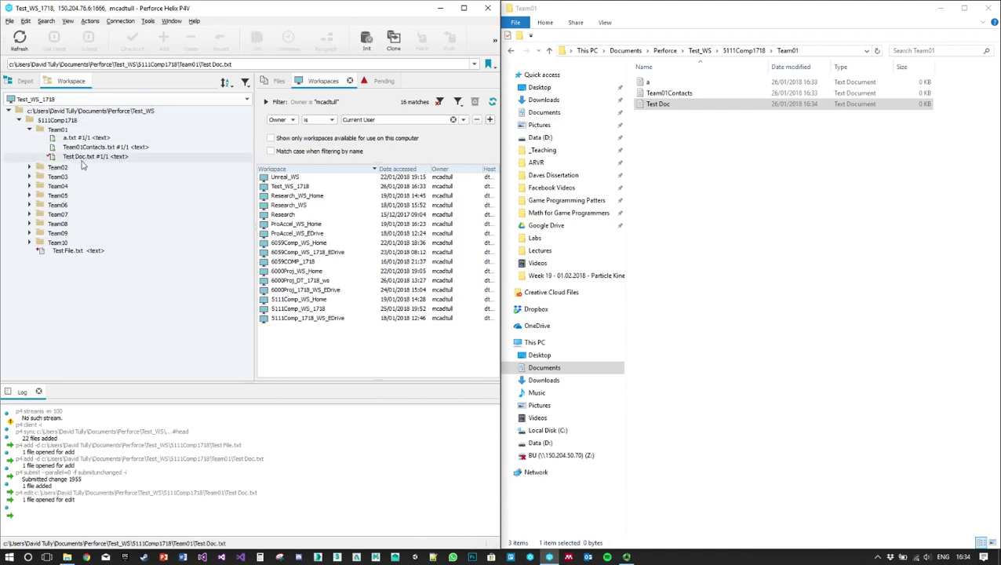
Open Test Doc.txt from P4V in Notepad, enter the text "hello everyone!!", then save and close it
double_click(95, 157)
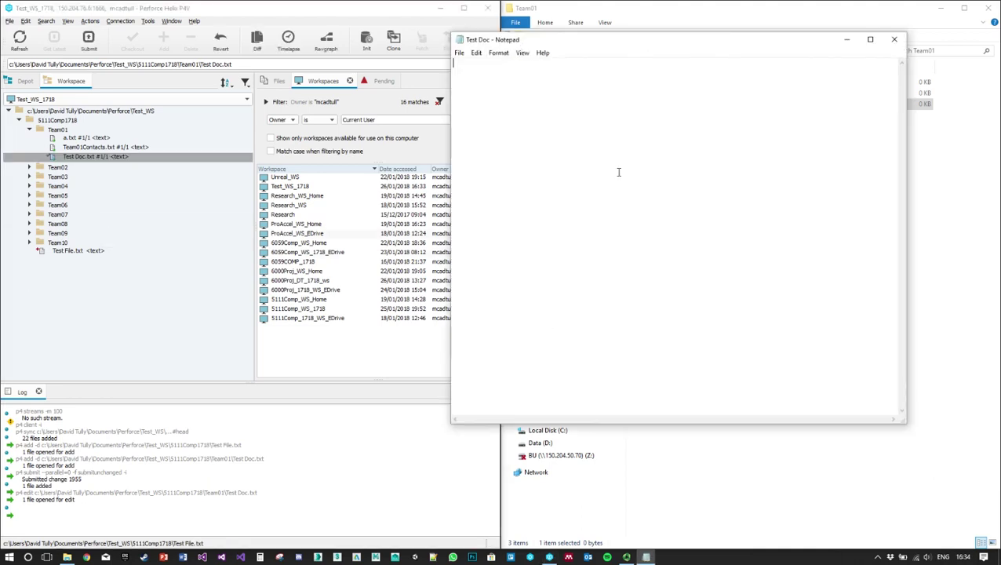
type("hello everyone!!")
left_click(459, 53)
left_click(533, 90)
left_click(893, 39)
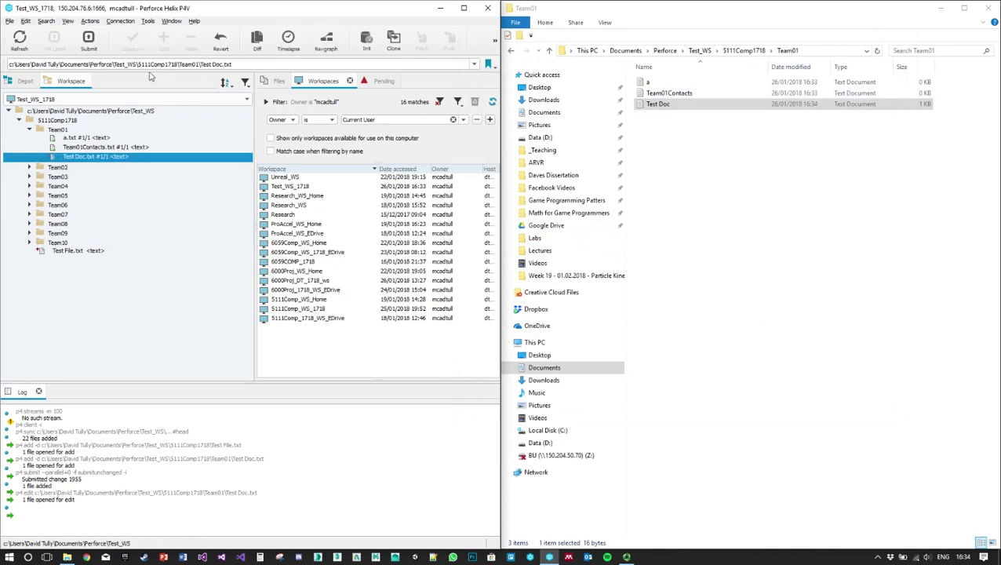
Submit the edited Test Doc.txt with the changelist description "Resubmit File."
left_click(89, 39)
type("Resum")
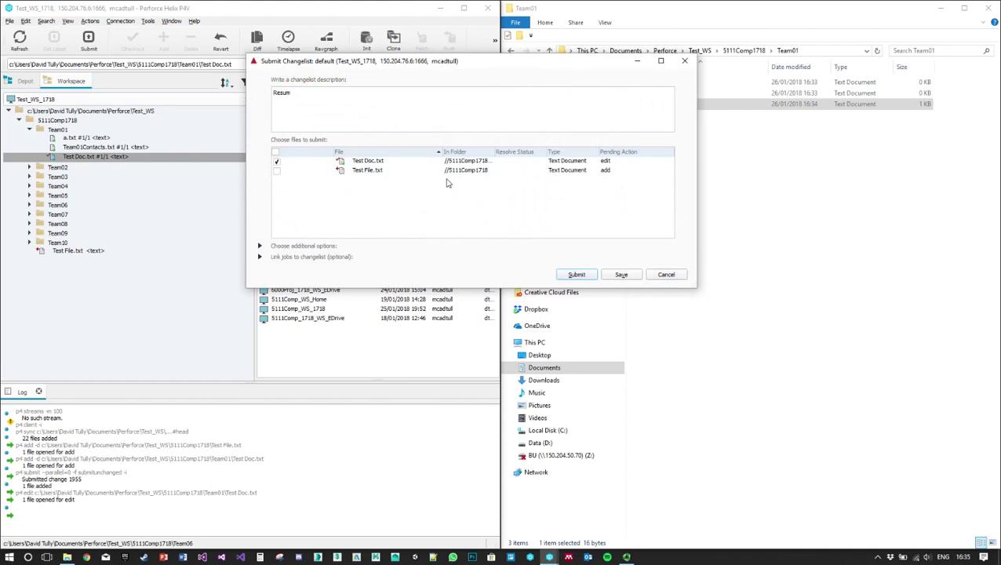
key("BackSpace")
type("bmit File.")
left_click(578, 274)
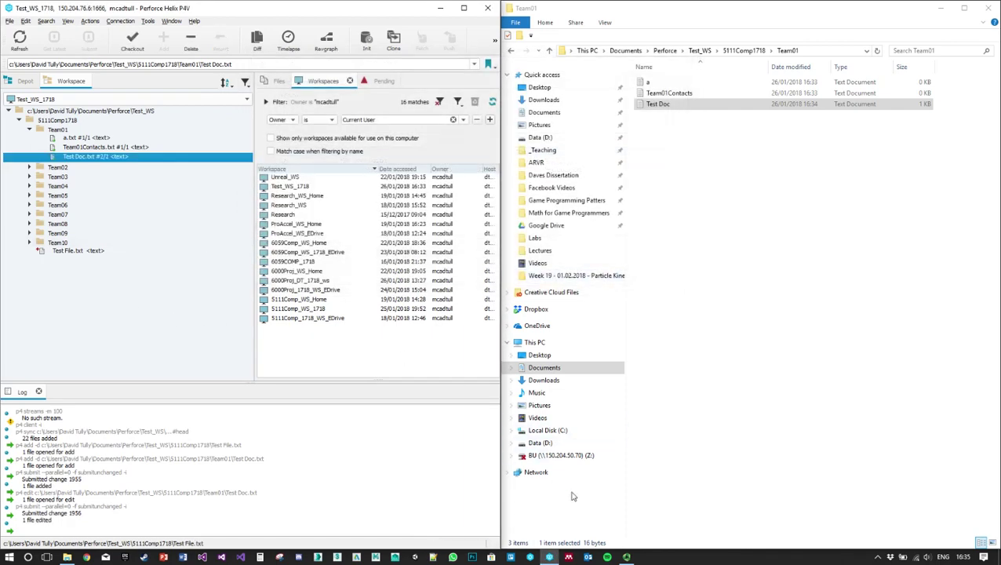
mouse_move(627, 557)
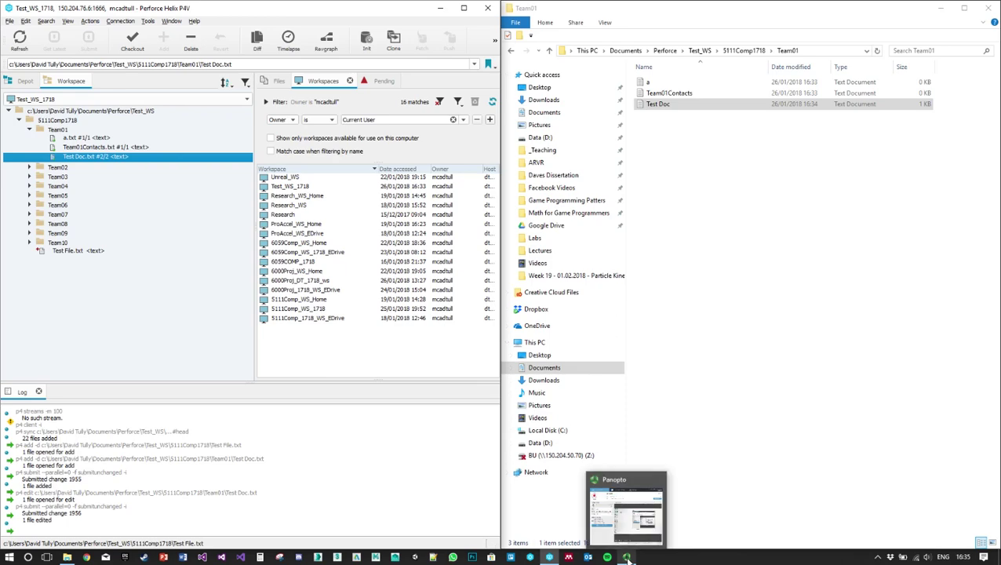